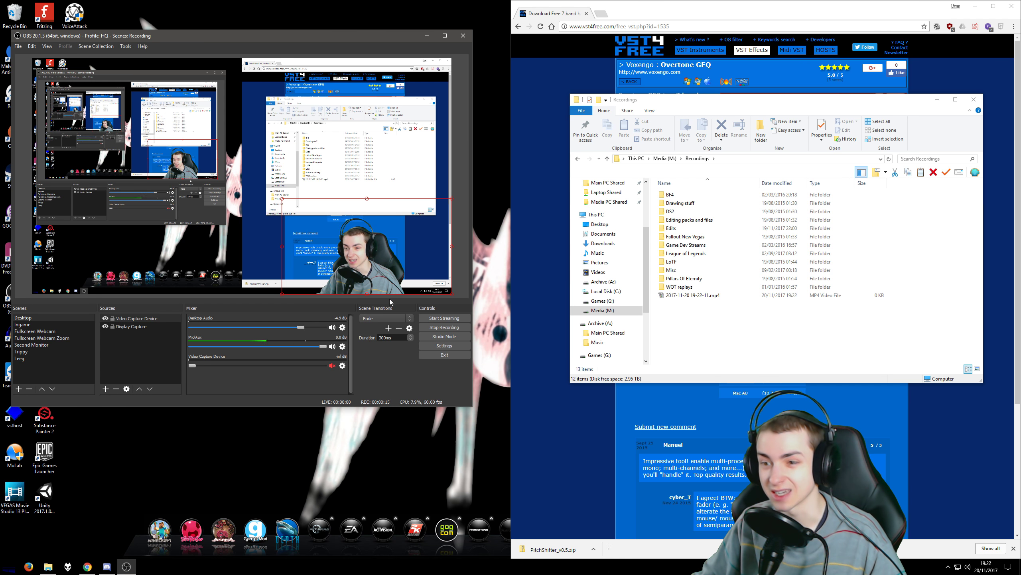
Open the audio filters of the Mic/Aux source and move the filters window clear of the mixer.
{"action": "left_click", "coordinate": [342, 346]}
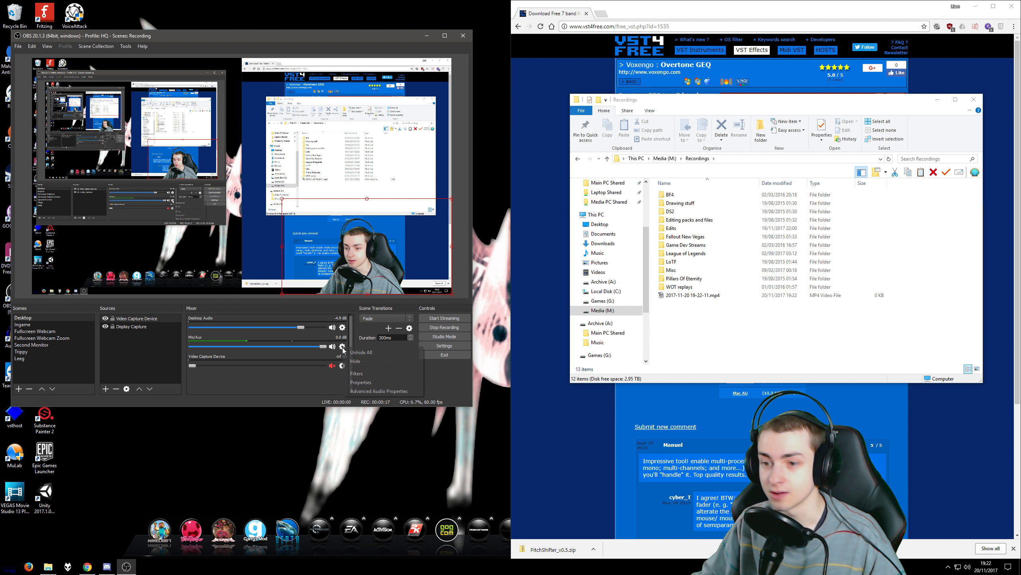
{"action": "left_click", "coordinate": [358, 374]}
{"action": "left_click_drag", "start_coordinate": [246, 73], "coordinate": [551, 125]}
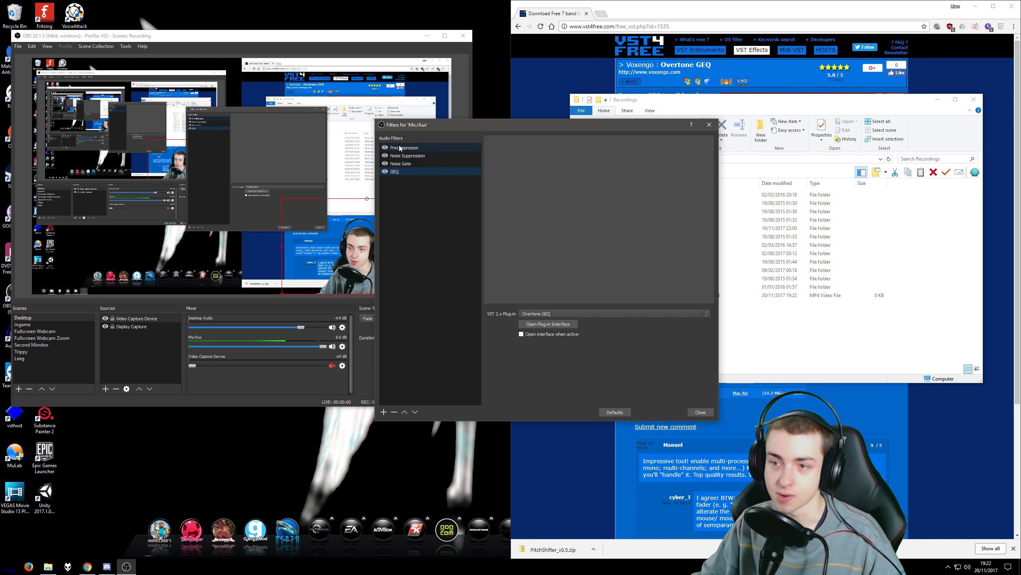
{"action": "left_click_drag", "start_coordinate": [428, 127], "coordinate": [525, 137]}
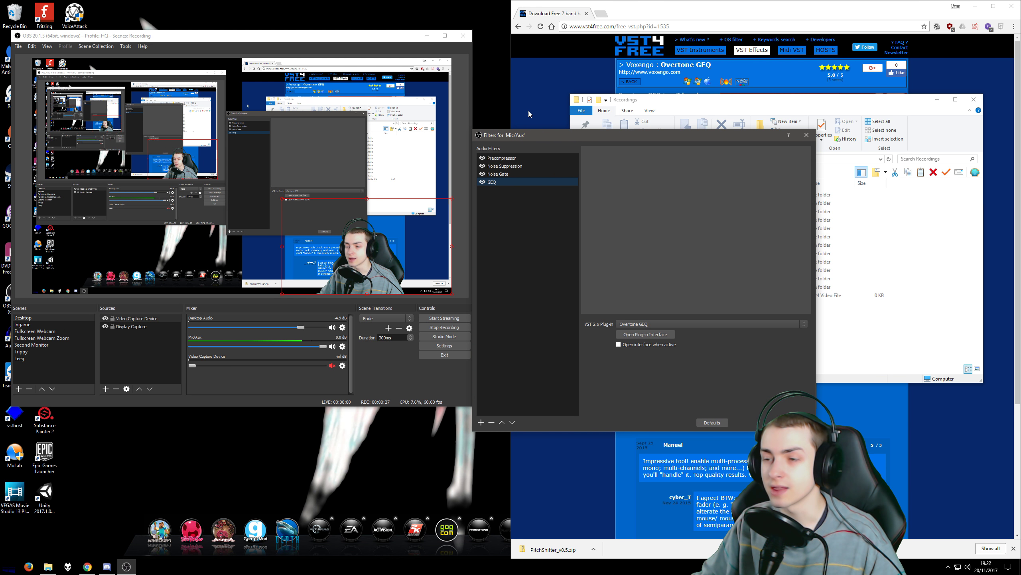
View the settings of the Precompressor, Noise Suppression and GEQ filters in turn.
{"action": "left_click", "coordinate": [510, 159]}
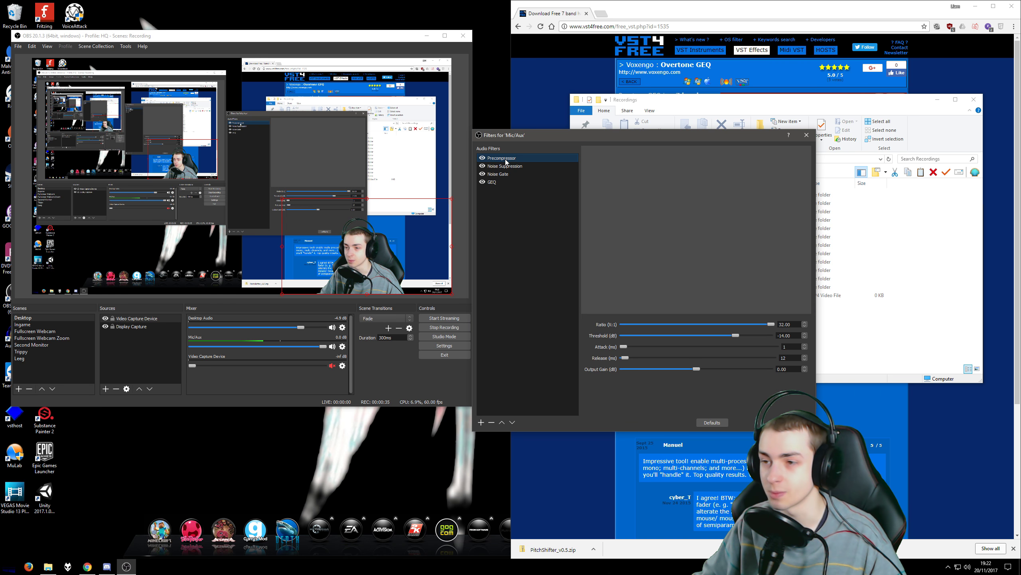
{"action": "left_click", "coordinate": [505, 167]}
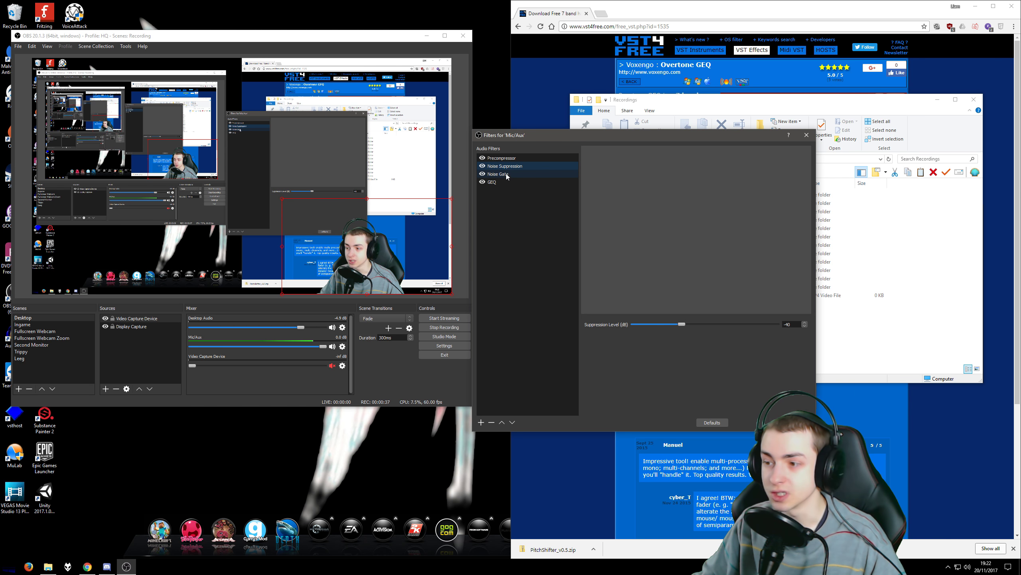
{"action": "left_click", "coordinate": [500, 182]}
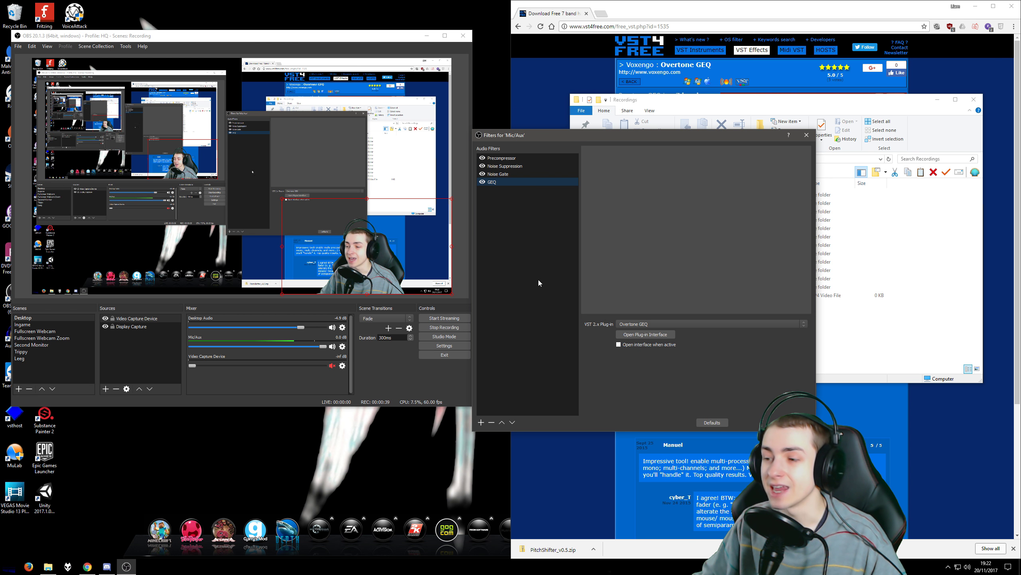
View the filter types that can be added to Mic/Aux, including VST 2.x Plug-in, without adding one.
{"action": "right_click", "coordinate": [509, 238]}
{"action": "mouse_move", "coordinate": [524, 245]}
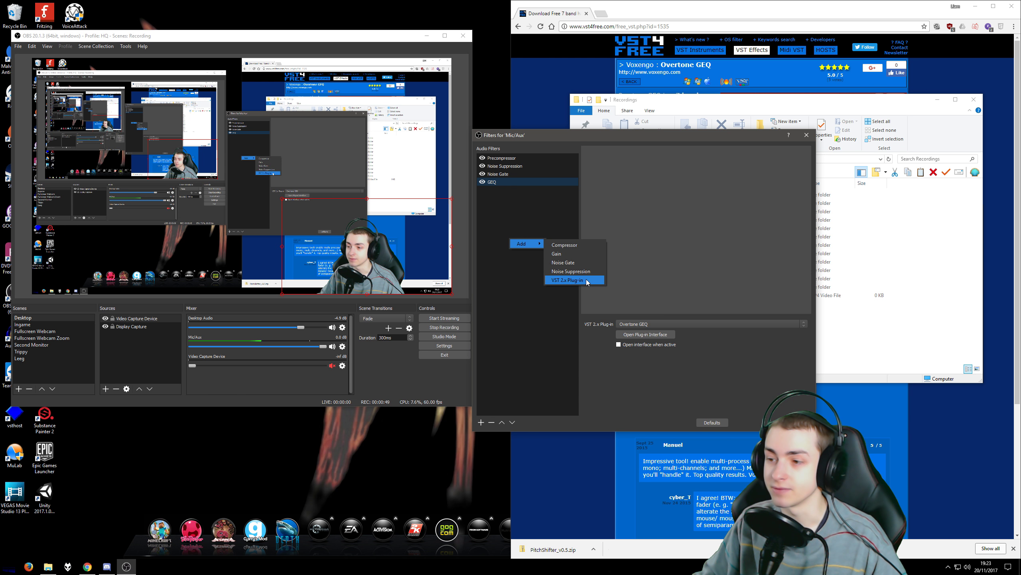
{"action": "left_click", "coordinate": [535, 330]}
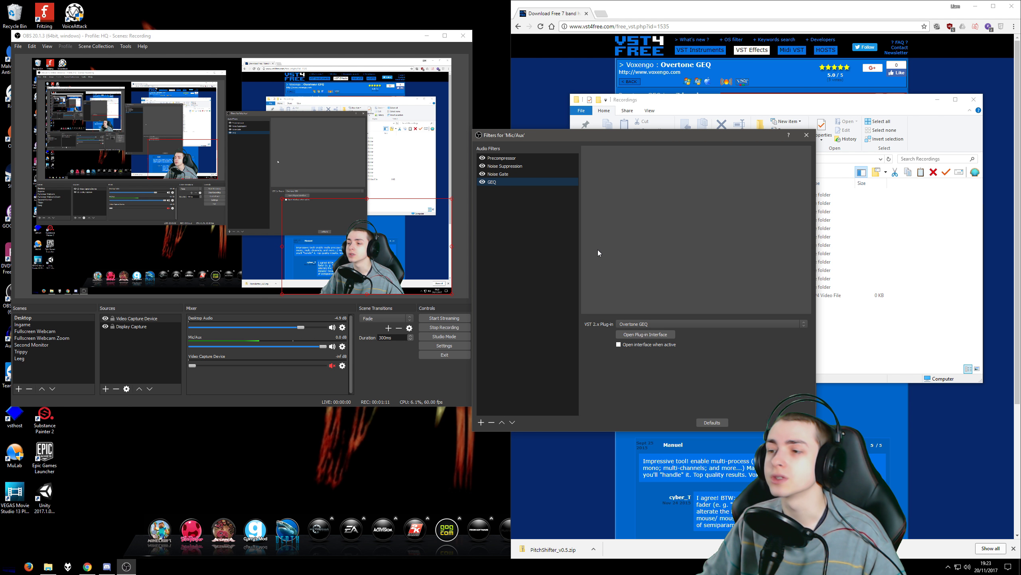
Reposition the Mic/Aux filters window and display the Precompressor's settings.
{"action": "left_click_drag", "start_coordinate": [572, 136], "coordinate": [556, 117]}
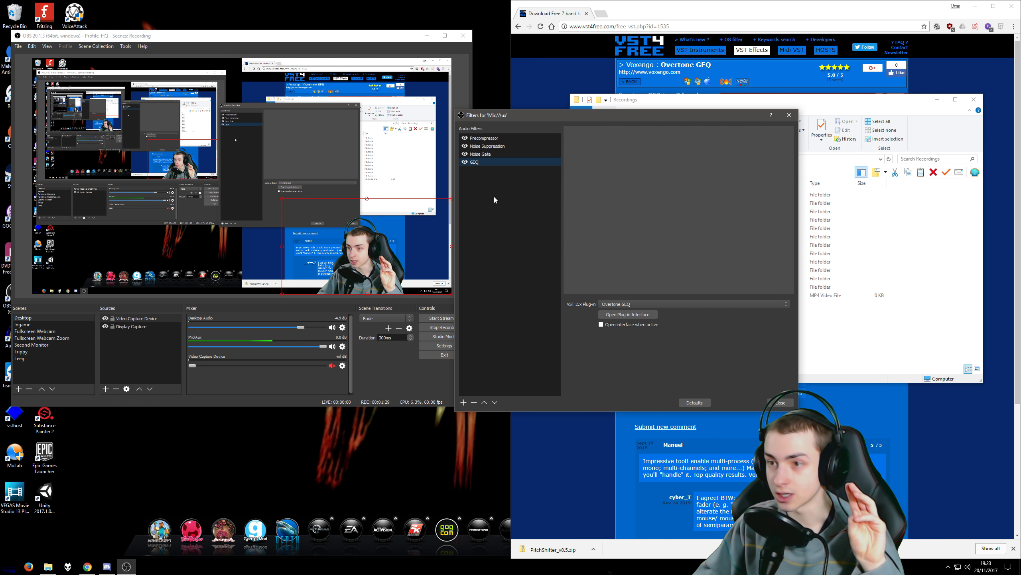
{"action": "left_click", "coordinate": [515, 138]}
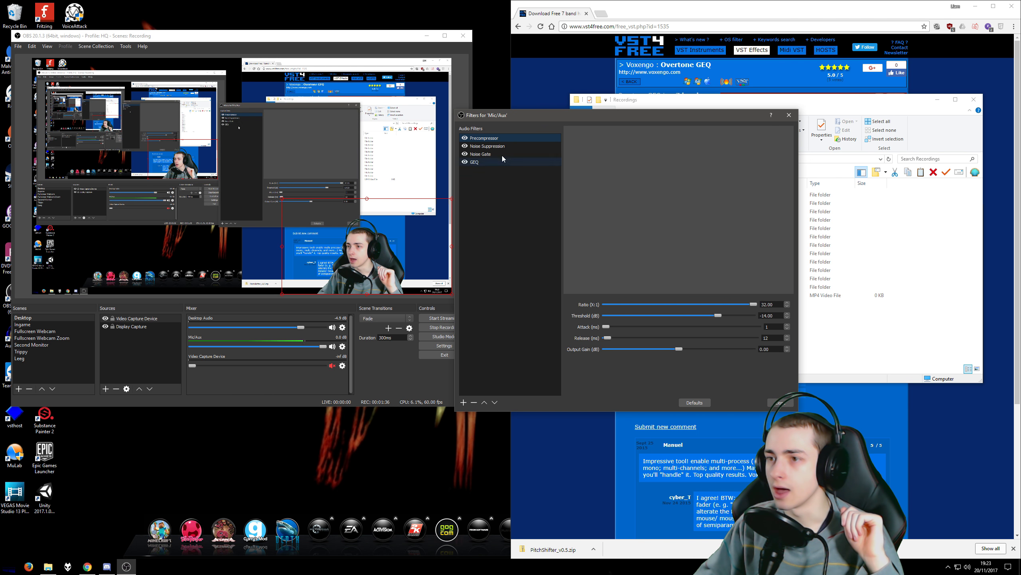
{"action": "mouse_move", "coordinate": [504, 118]}
{"action": "left_mouse_down"}
{"action": "mouse_move", "coordinate": [520, 121]}
{"action": "mouse_move", "coordinate": [512, 113]}
{"action": "left_mouse_up"}
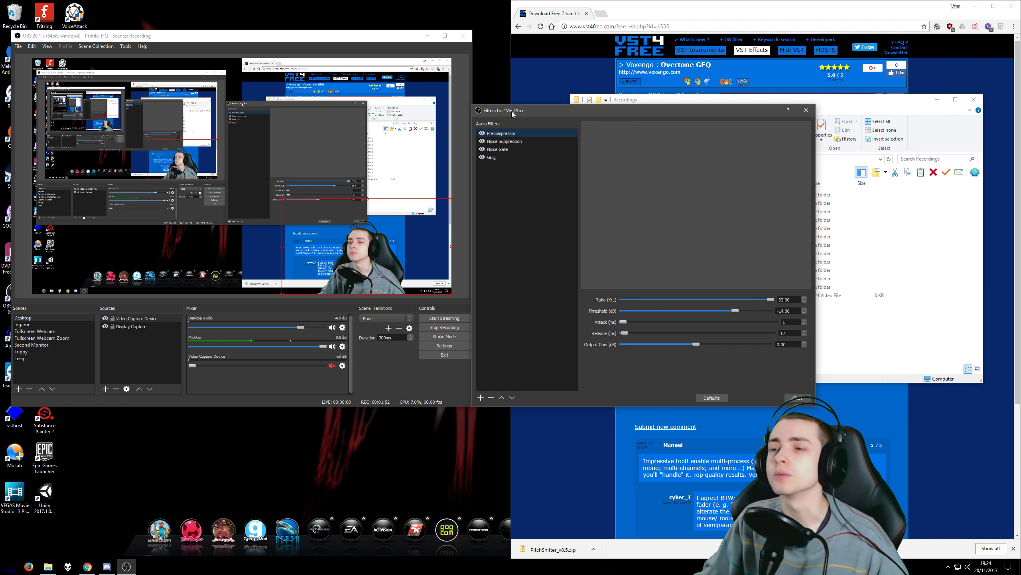
Switch all four Mic/Aux filters off and back on to compare the unfiltered and filtered sound.
{"action": "left_click", "coordinate": [481, 157]}
{"action": "left_click", "coordinate": [489, 149]}
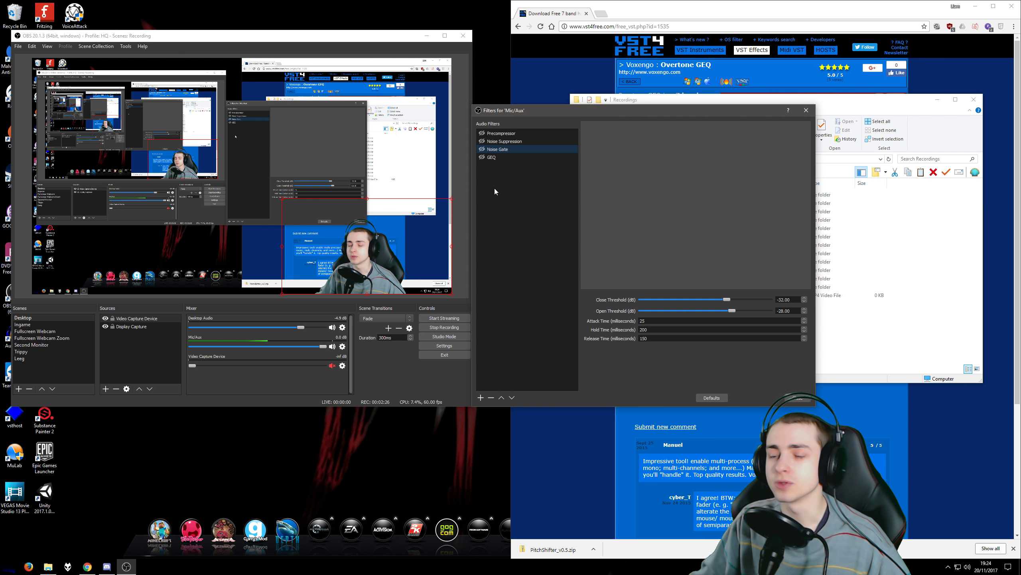
{"action": "left_click", "coordinate": [485, 133]}
{"action": "left_click", "coordinate": [482, 141]}
{"action": "left_click", "coordinate": [484, 157]}
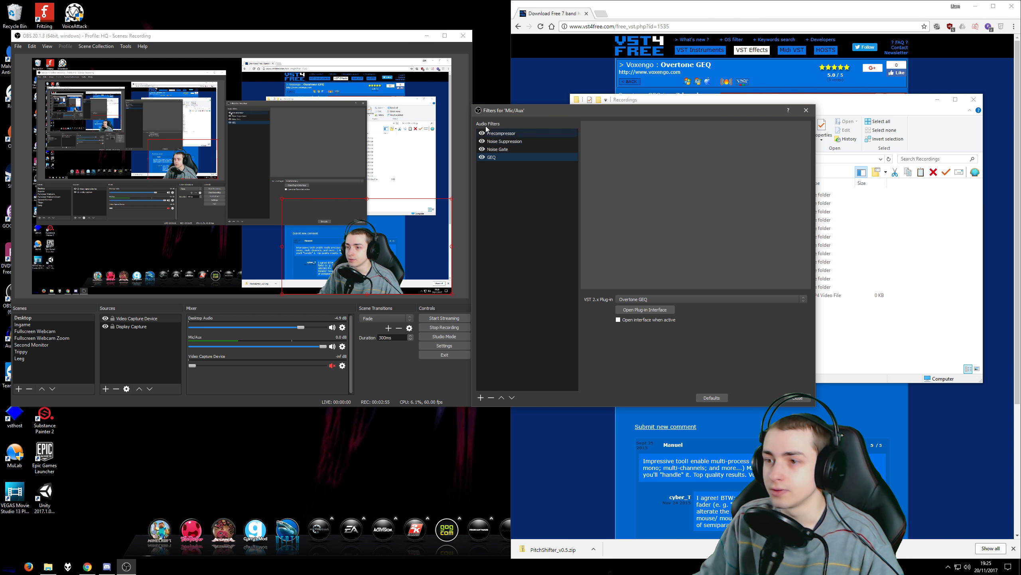
Examine the Precompressor's threshold and ratio, and the suppression level of the Noise Suppression filter.
{"action": "left_click", "coordinate": [483, 133]}
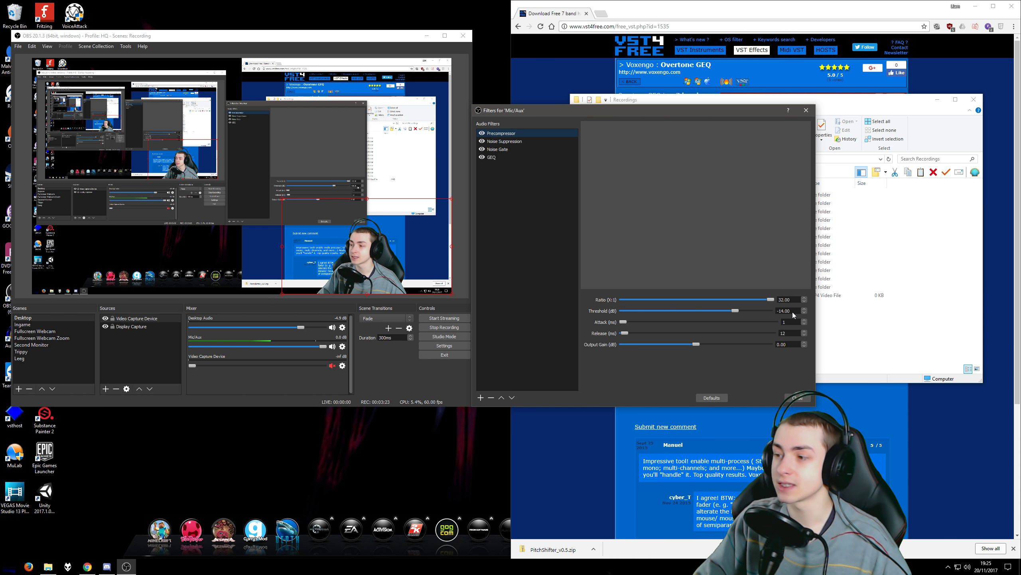
{"action": "left_click_drag", "start_coordinate": [792, 312], "coordinate": [781, 311]}
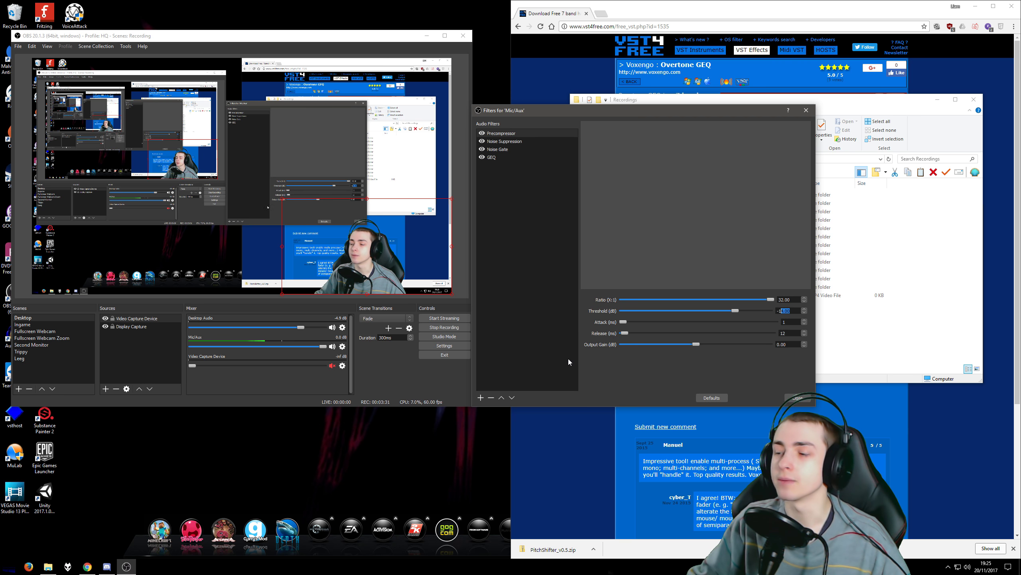
{"action": "left_click", "coordinate": [792, 300]}
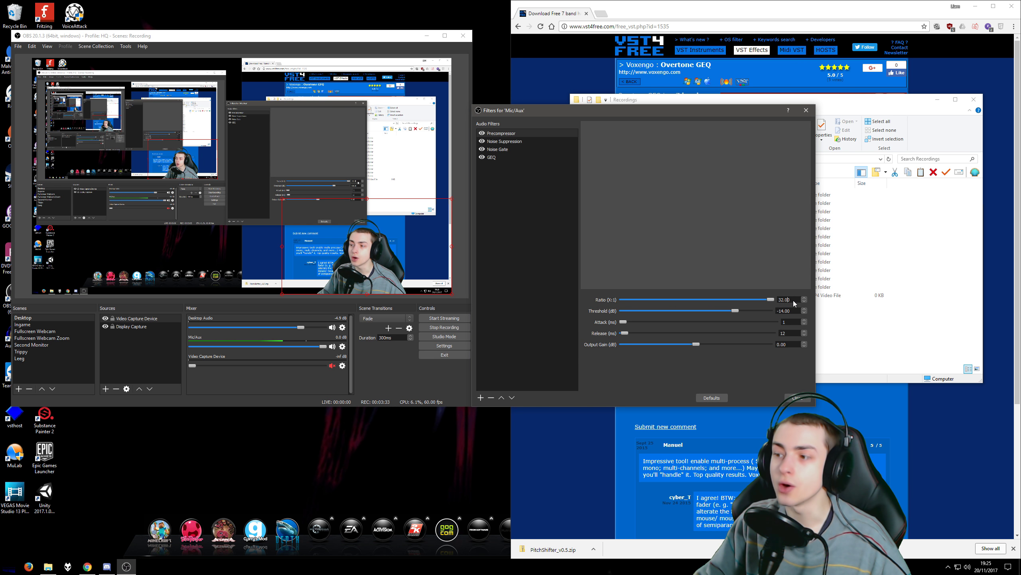
{"action": "double_click", "coordinate": [792, 300]}
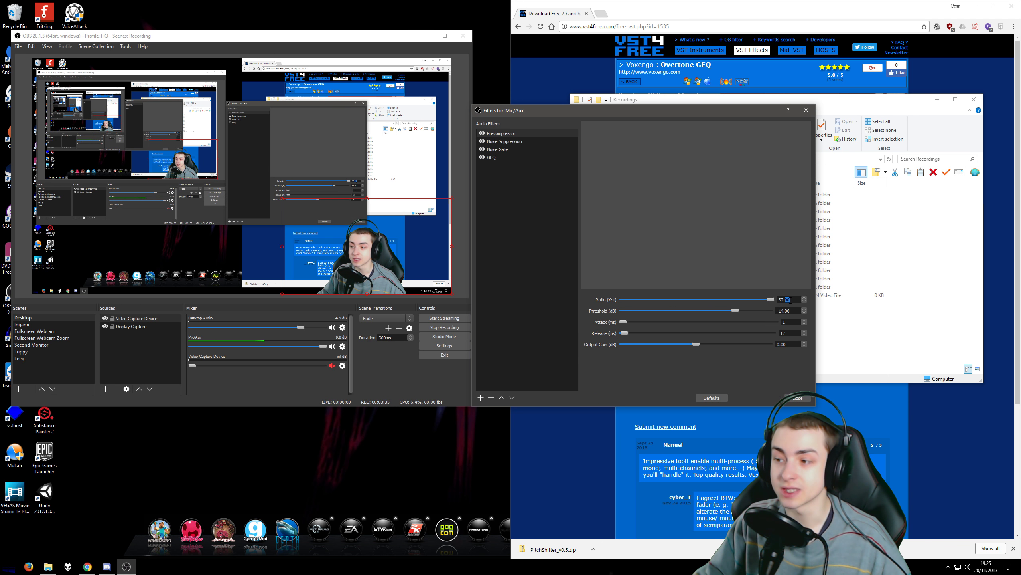
{"action": "left_click", "coordinate": [790, 301]}
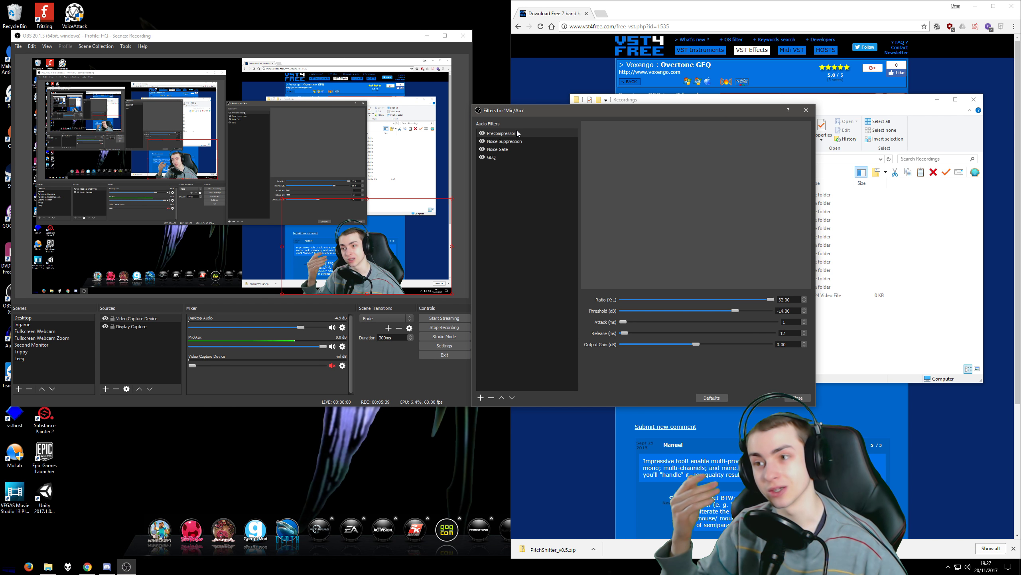
{"action": "left_click", "coordinate": [503, 141]}
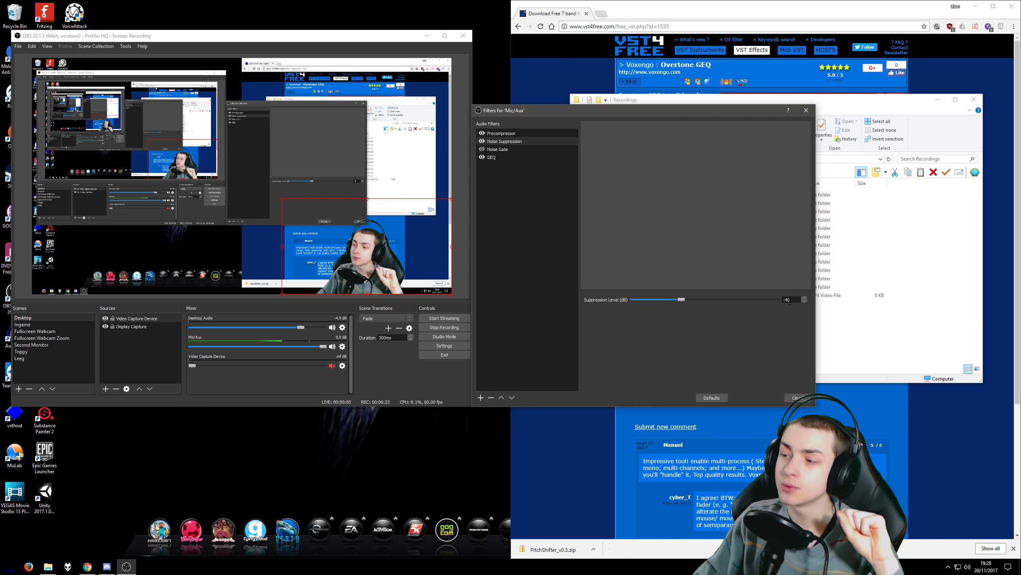
{"action": "mouse_move", "coordinate": [682, 299]}
{"action": "left_mouse_down"}
{"action": "mouse_move", "coordinate": [779, 301]}
{"action": "mouse_move", "coordinate": [653, 301]}
{"action": "mouse_move", "coordinate": [739, 309]}
{"action": "mouse_move", "coordinate": [675, 305]}
{"action": "mouse_move", "coordinate": [683, 308]}
{"action": "left_mouse_up"}
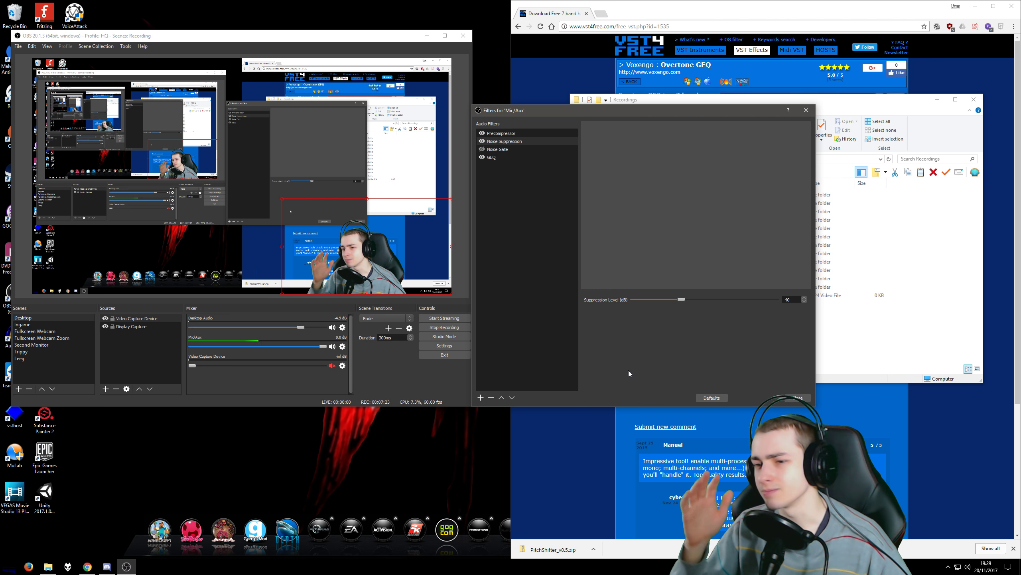
Select the Noise Gate filter and enable it on the Mic/Aux source.
{"action": "left_click", "coordinate": [498, 150]}
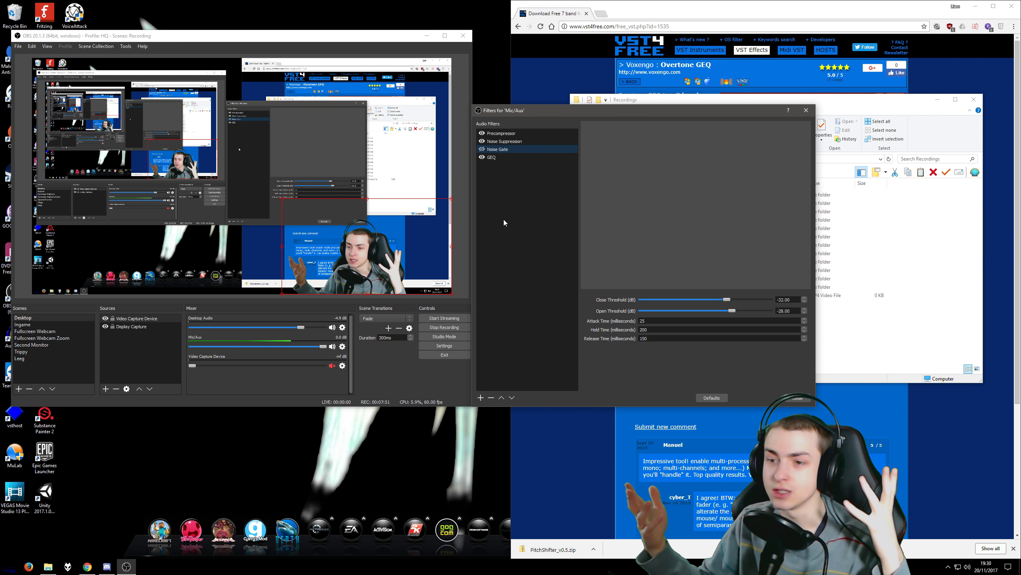
{"action": "left_click", "coordinate": [482, 149]}
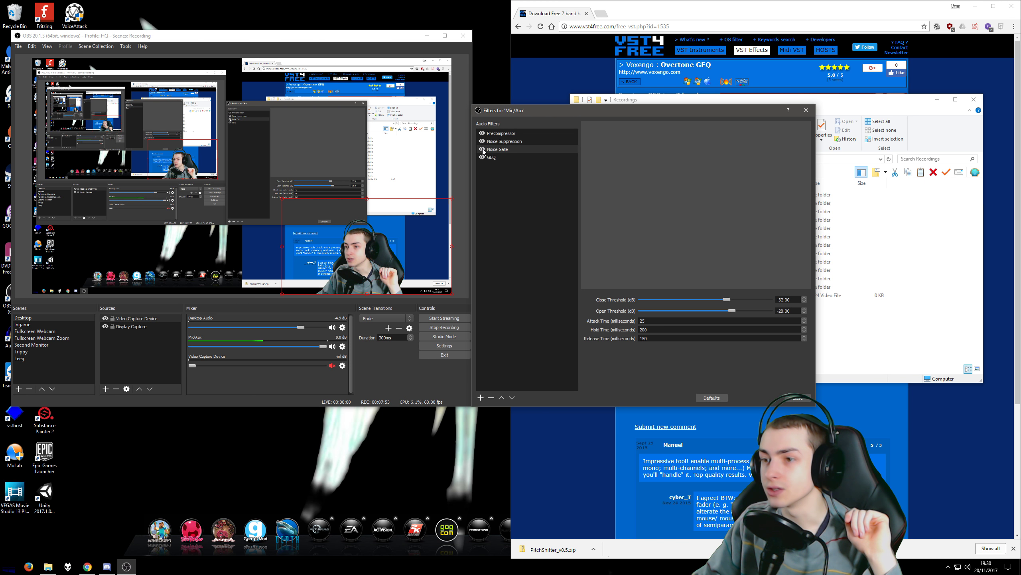
{"action": "left_click", "coordinate": [516, 238]}
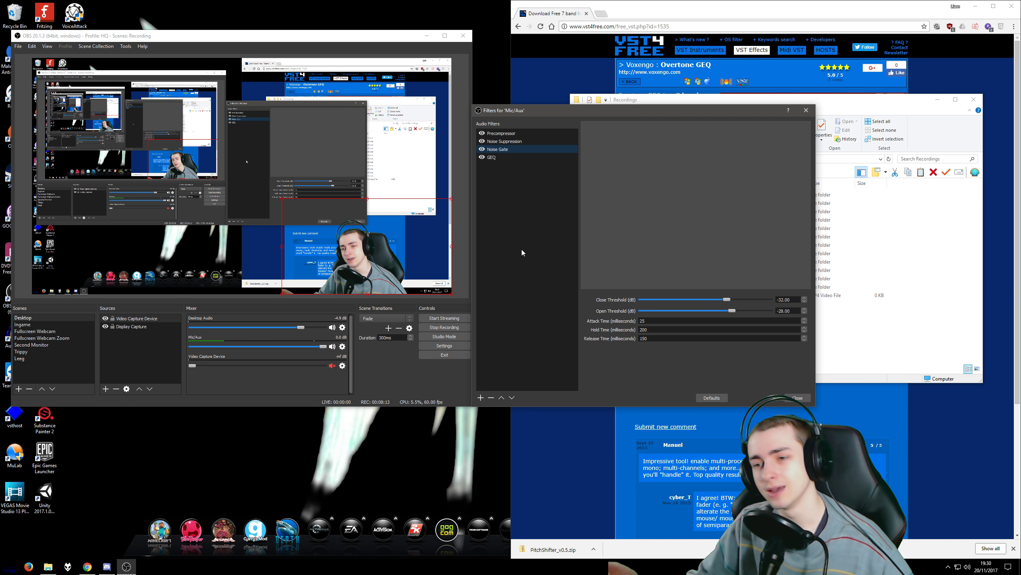
Examine the Noise Gate's open and close thresholds.
{"action": "left_click", "coordinate": [779, 309]}
{"action": "double_click", "coordinate": [780, 310]}
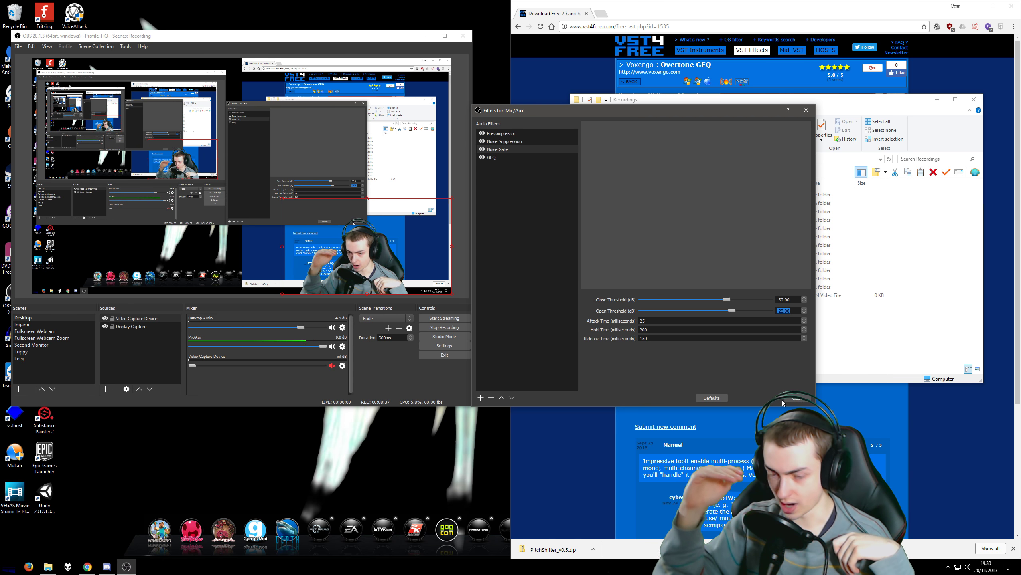
{"action": "key", "text": "shift+Tab"}
{"action": "key", "text": "shift+Tab"}
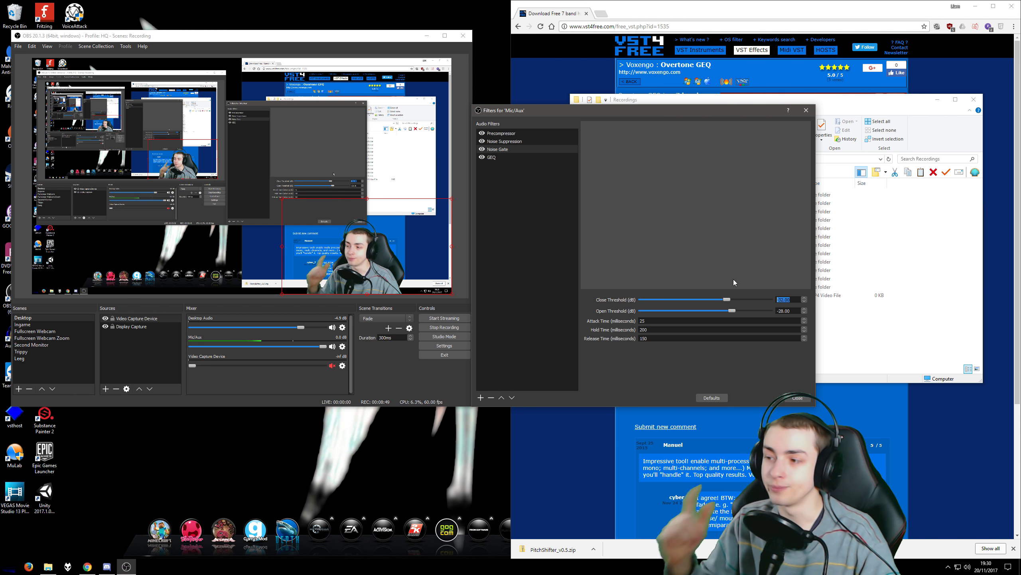
{"action": "key", "text": "Right"}
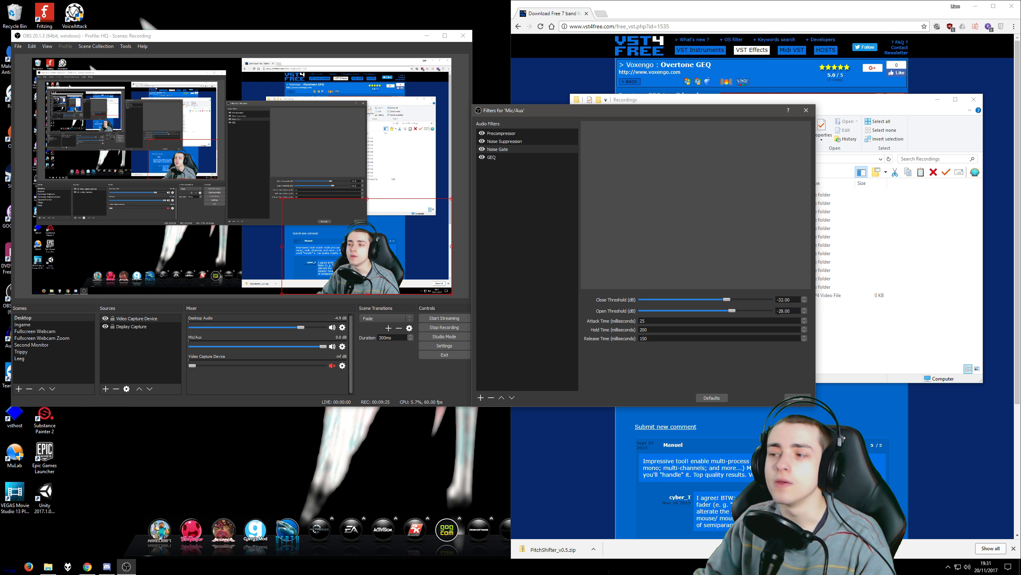
{"action": "double_click", "coordinate": [790, 312]}
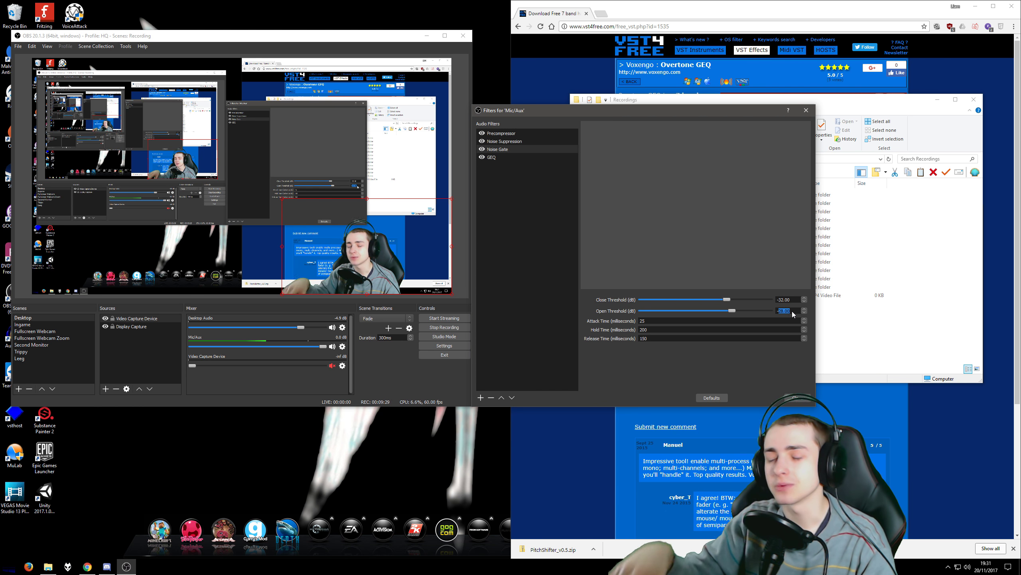
{"action": "left_click", "coordinate": [779, 299]}
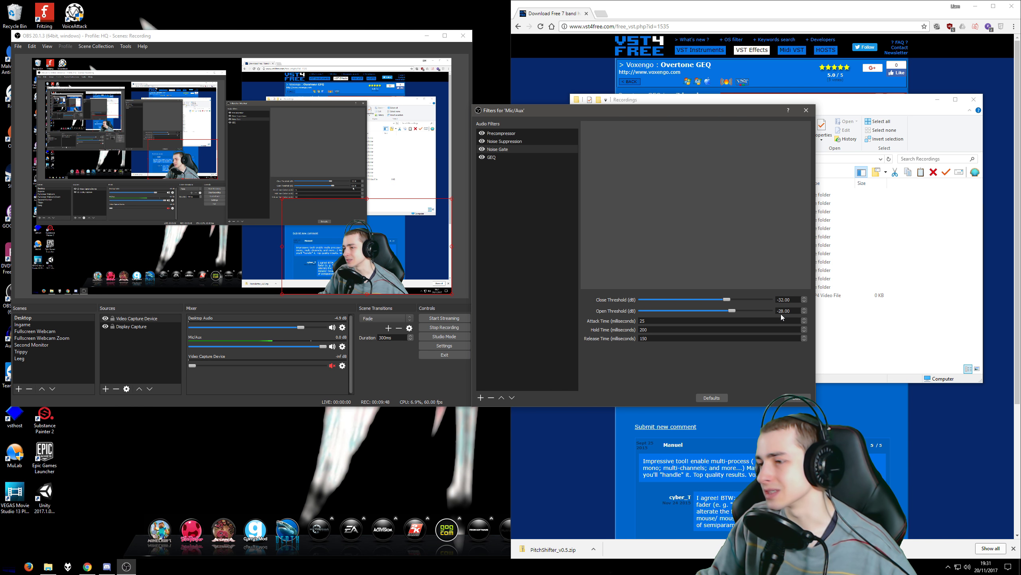
{"action": "double_click", "coordinate": [788, 299]}
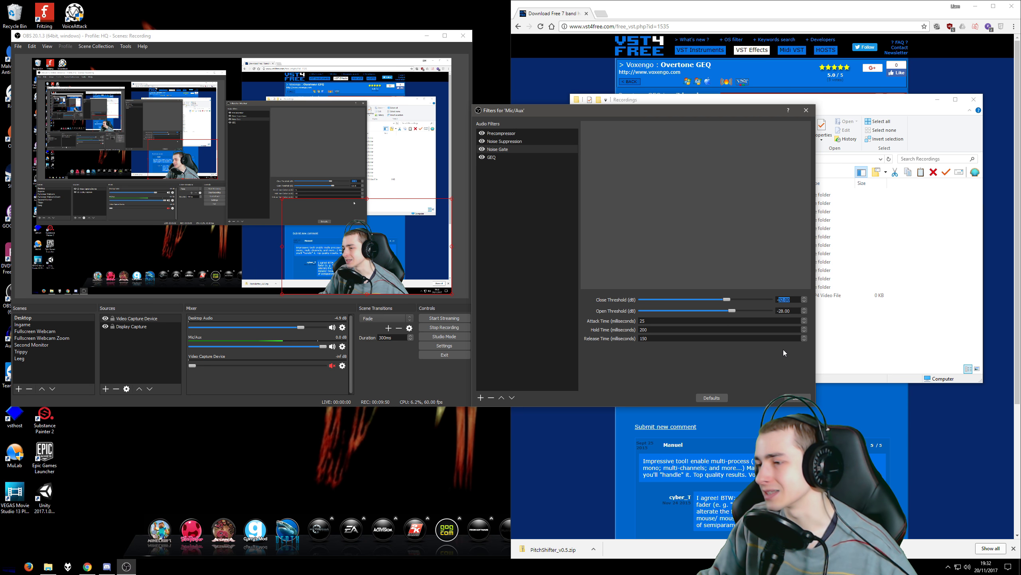
{"action": "left_click", "coordinate": [794, 312]}
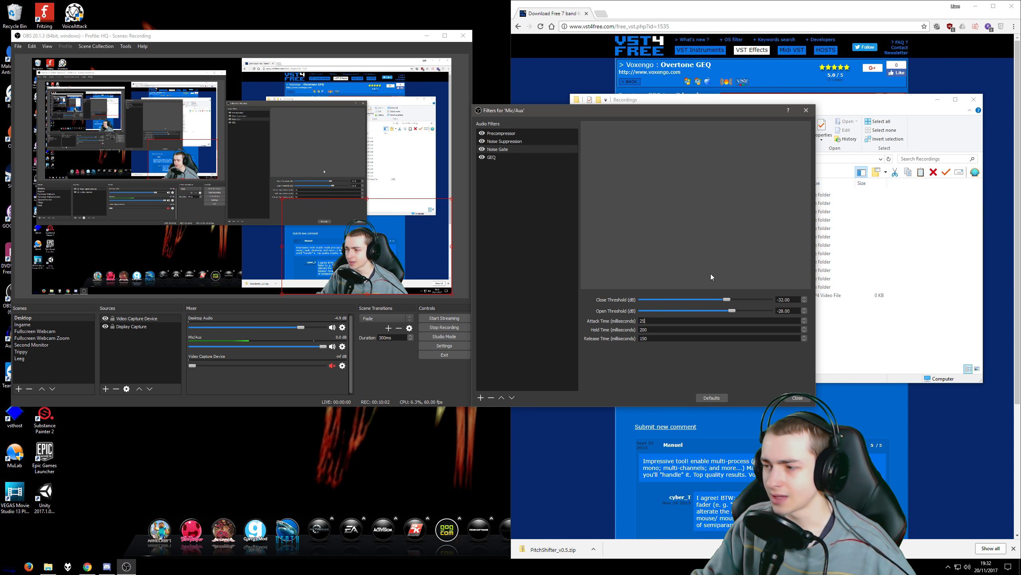
Examine the Noise Gate's attack, hold and release times.
{"action": "double_click", "coordinate": [643, 321]}
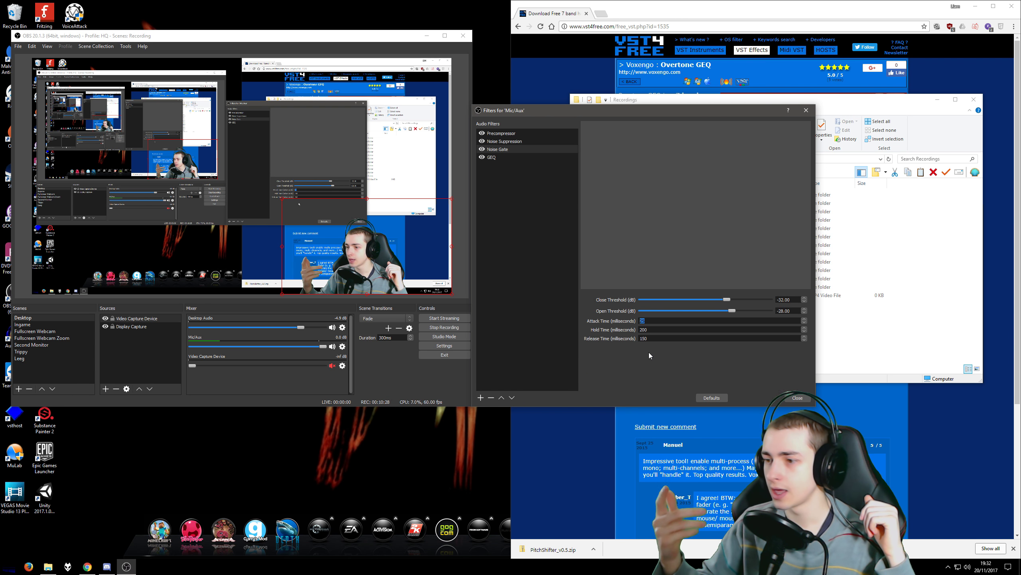
{"action": "left_click", "coordinate": [656, 330]}
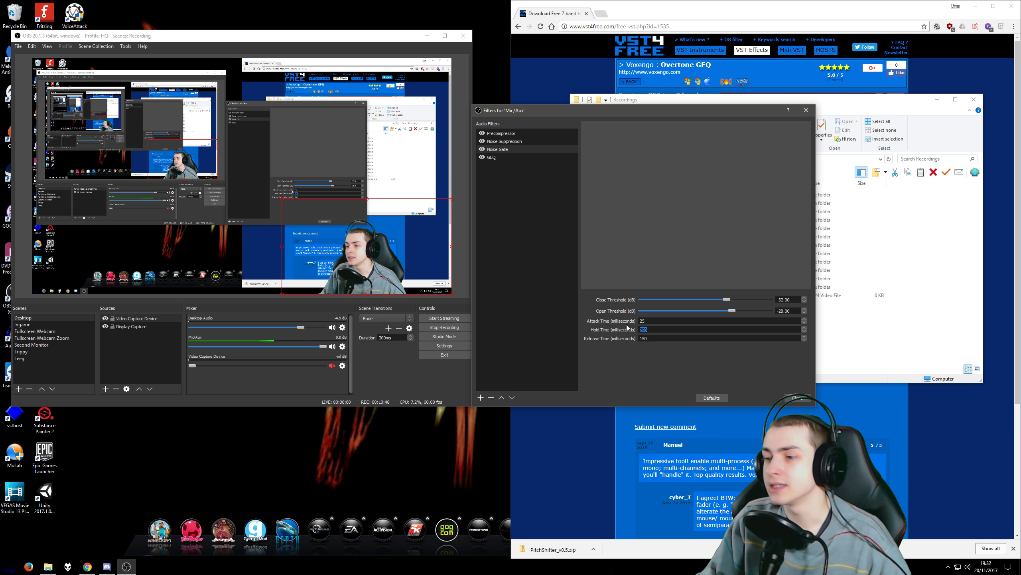
{"action": "left_click", "coordinate": [661, 329]}
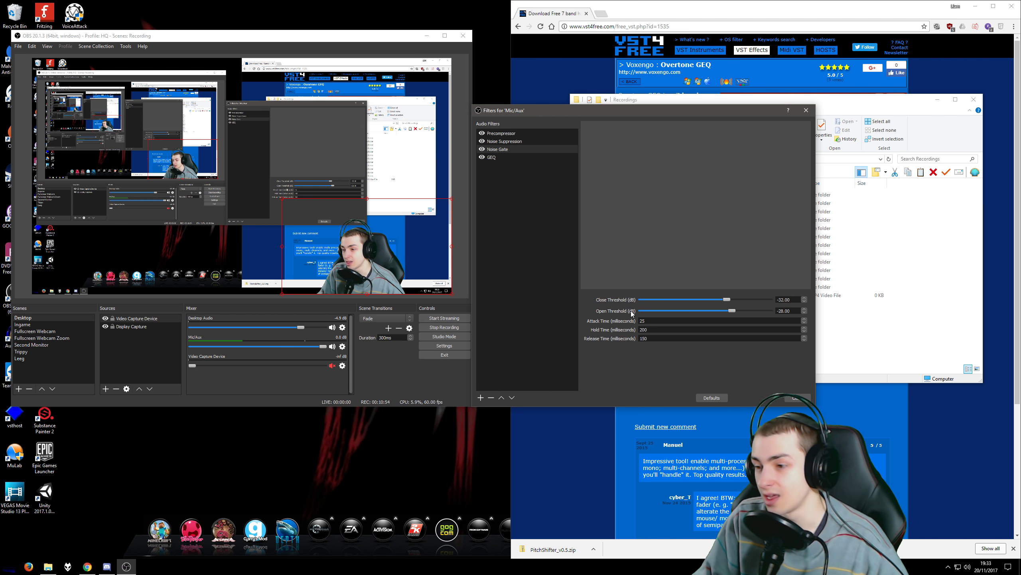
{"action": "left_click", "coordinate": [661, 338]}
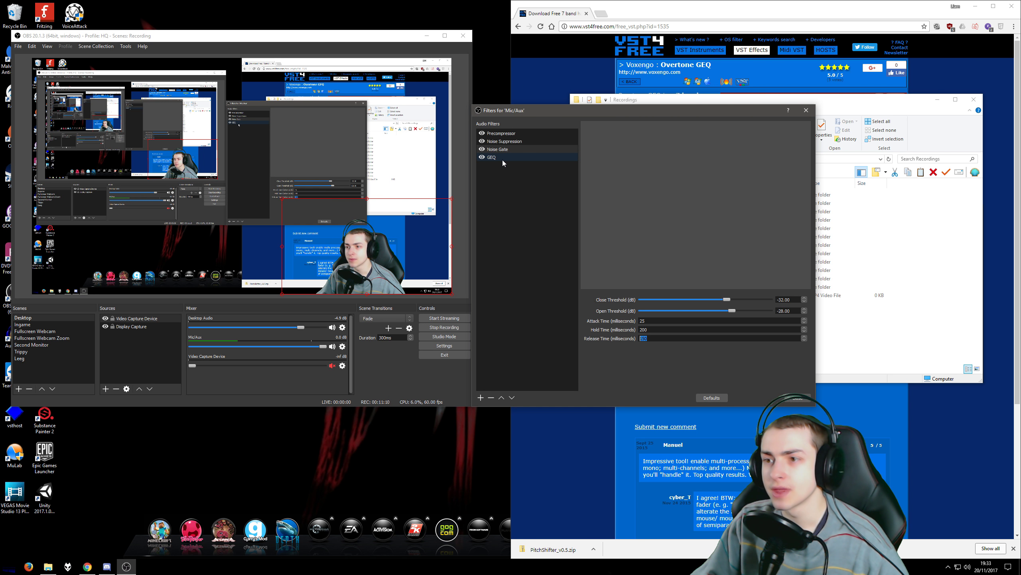
Select the Precompressor filter and examine its attack, release and output gain settings.
{"action": "left_click", "coordinate": [515, 134]}
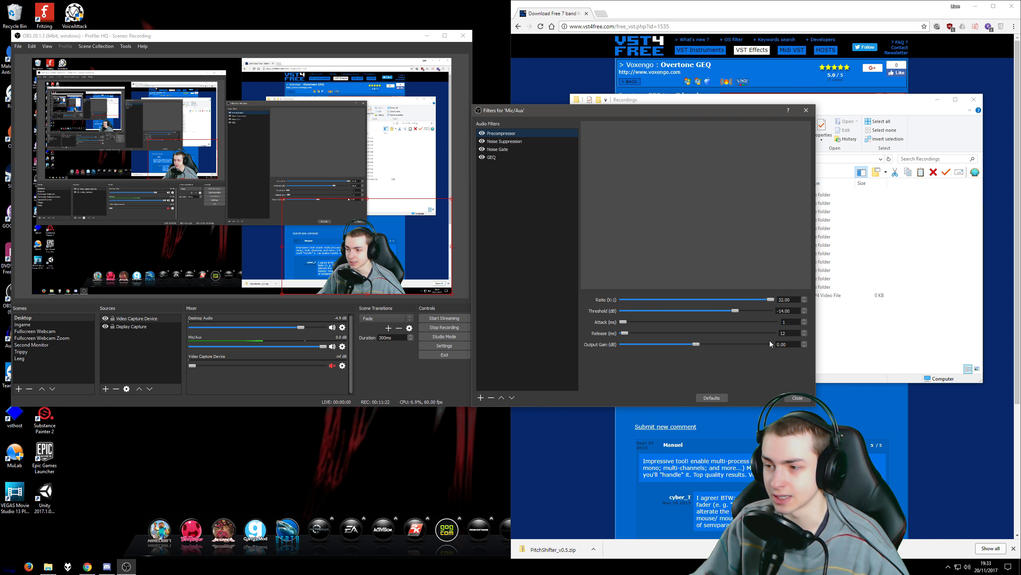
{"action": "double_click", "coordinate": [790, 322]}
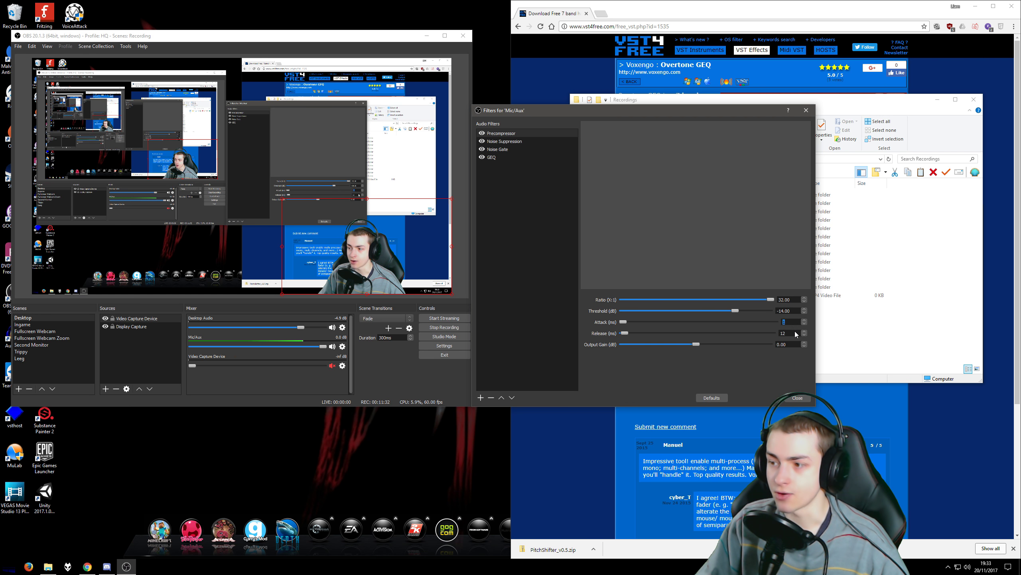
{"action": "left_click", "coordinate": [784, 333]}
{"action": "key", "text": "Return"}
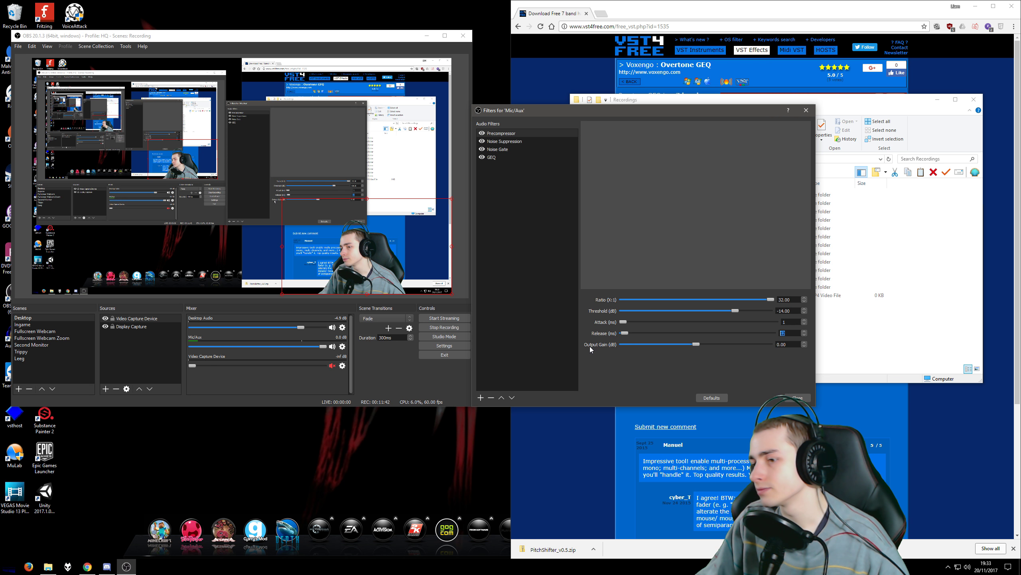
{"action": "left_click", "coordinate": [788, 344]}
{"action": "left_click_drag", "start_coordinate": [787, 344], "coordinate": [769, 343]}
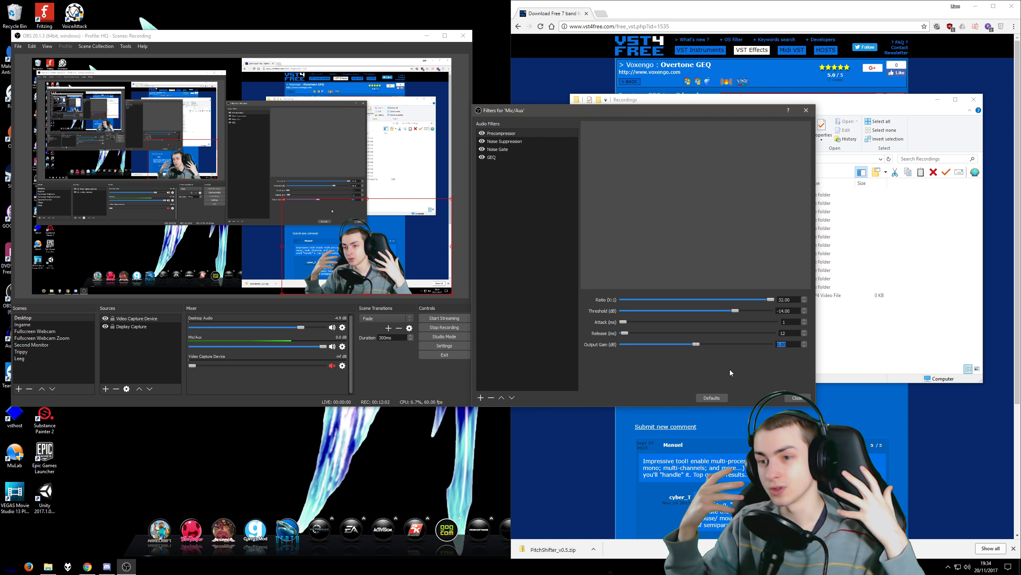
{"action": "left_click", "coordinate": [742, 364]}
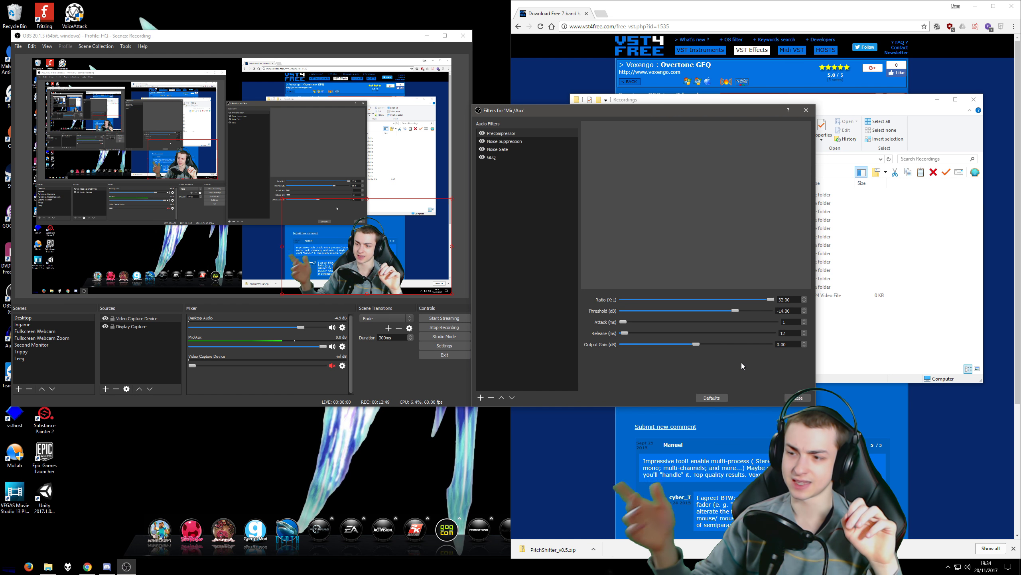
Review the filter order from Precompressor through Noise Suppression and Noise Gate to the GEQ filter.
{"action": "left_click", "coordinate": [503, 135]}
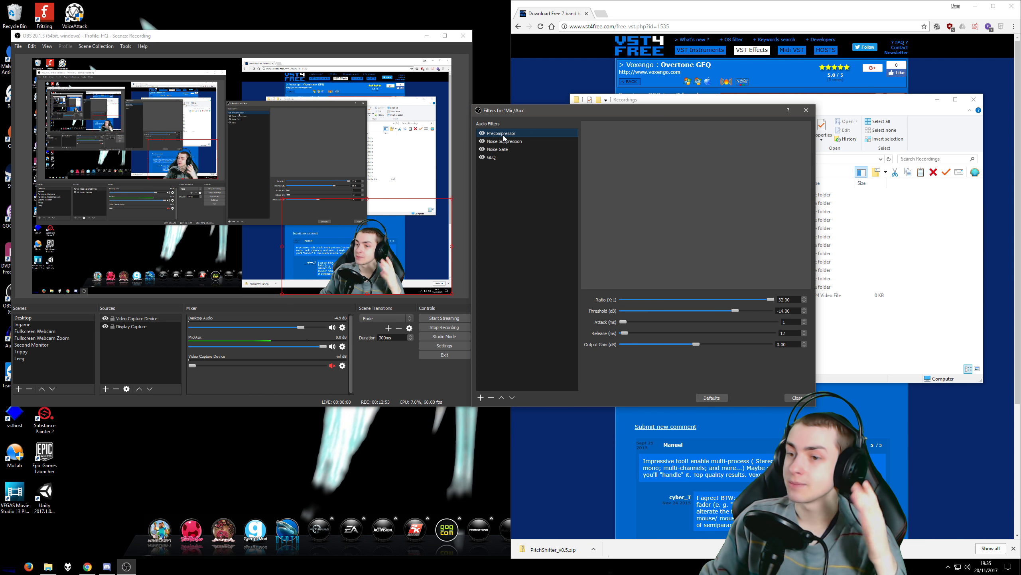
{"action": "left_click", "coordinate": [500, 142]}
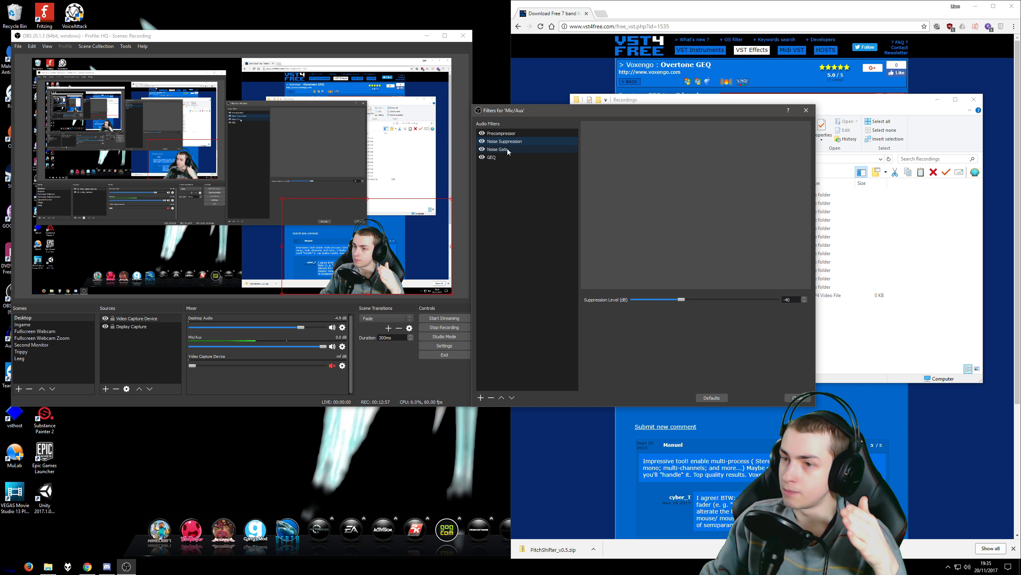
{"action": "left_click", "coordinate": [508, 150]}
{"action": "left_click", "coordinate": [506, 156]}
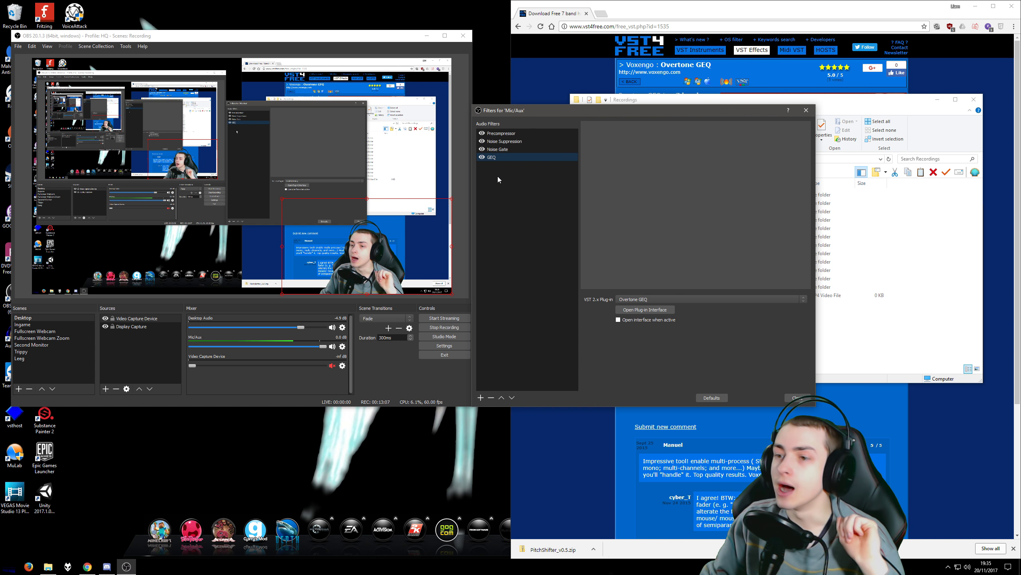
{"action": "left_click", "coordinate": [506, 150]}
{"action": "left_click", "coordinate": [506, 156]}
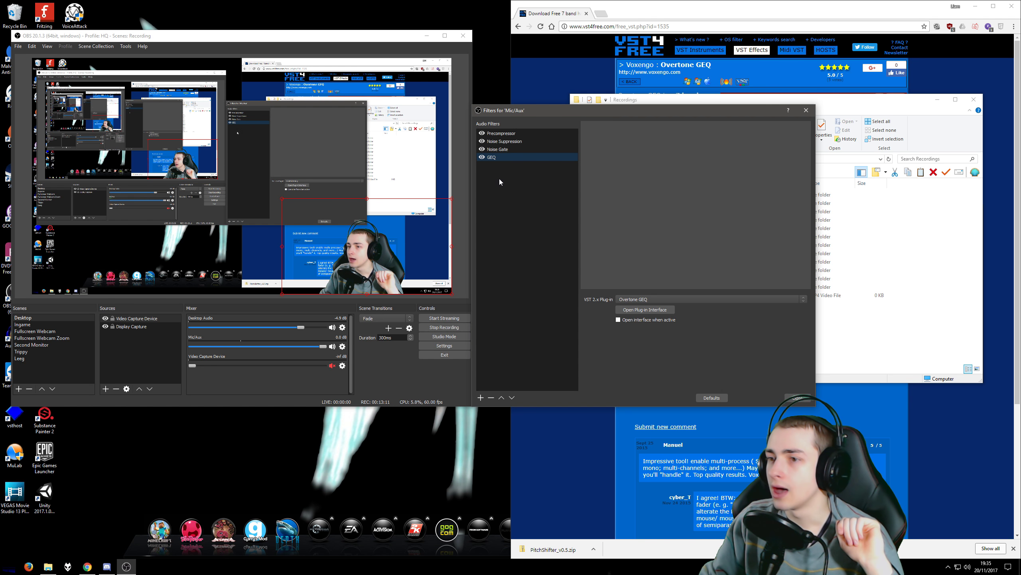
Reposition the Mic/Aux filters window and examine the GEQ filter's Overtone GEQ plug-in settings.
{"action": "left_click_drag", "start_coordinate": [658, 113], "coordinate": [636, 98]}
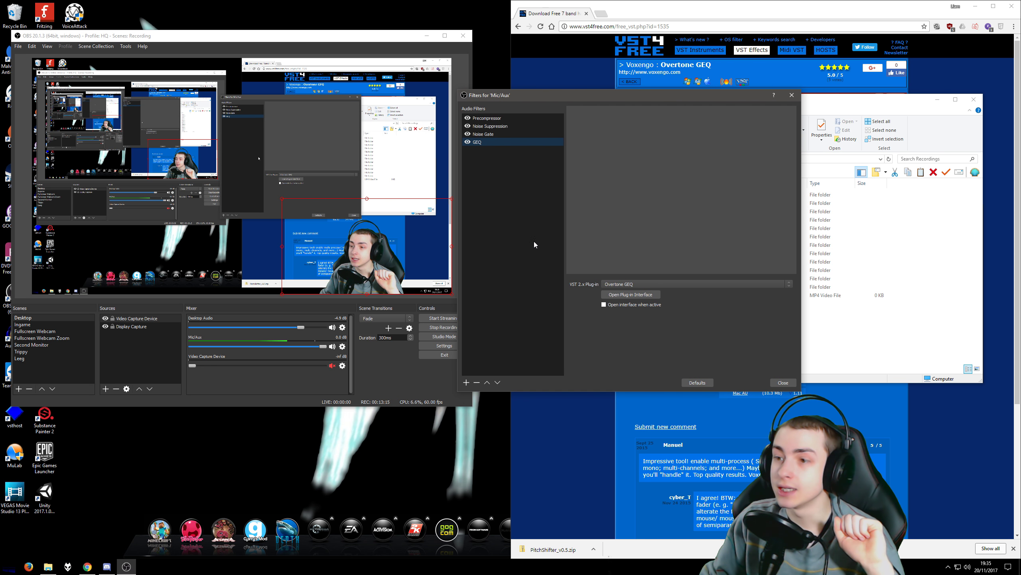
{"action": "left_click", "coordinate": [508, 250]}
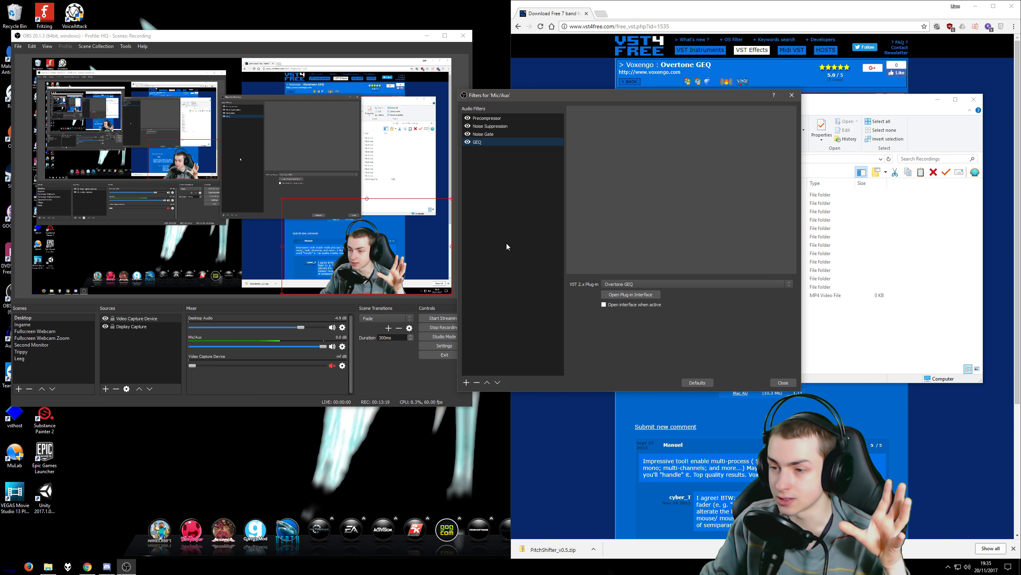
{"action": "left_click", "coordinate": [611, 297]}
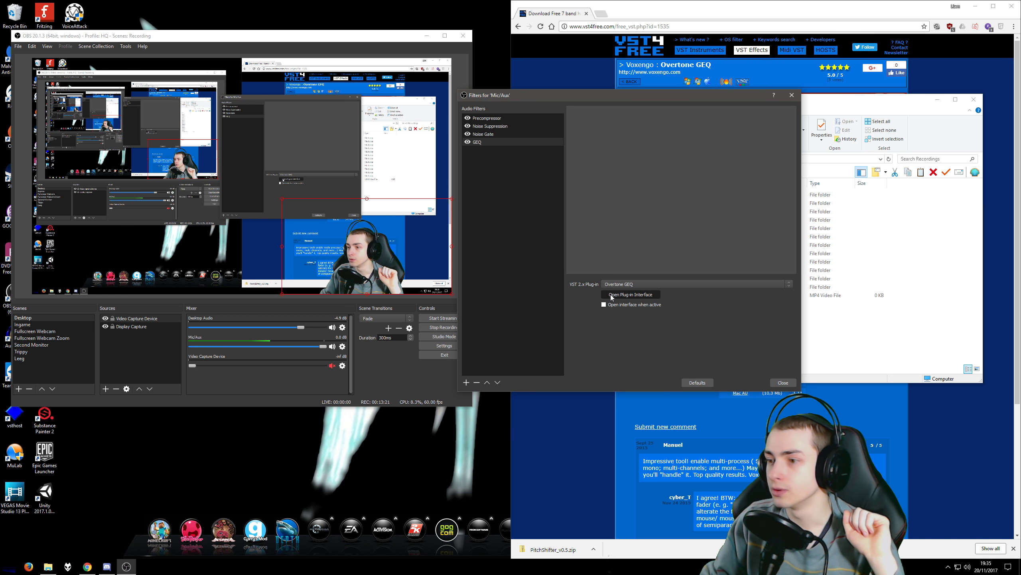
{"action": "left_click_drag", "start_coordinate": [607, 94], "coordinate": [601, 60]}
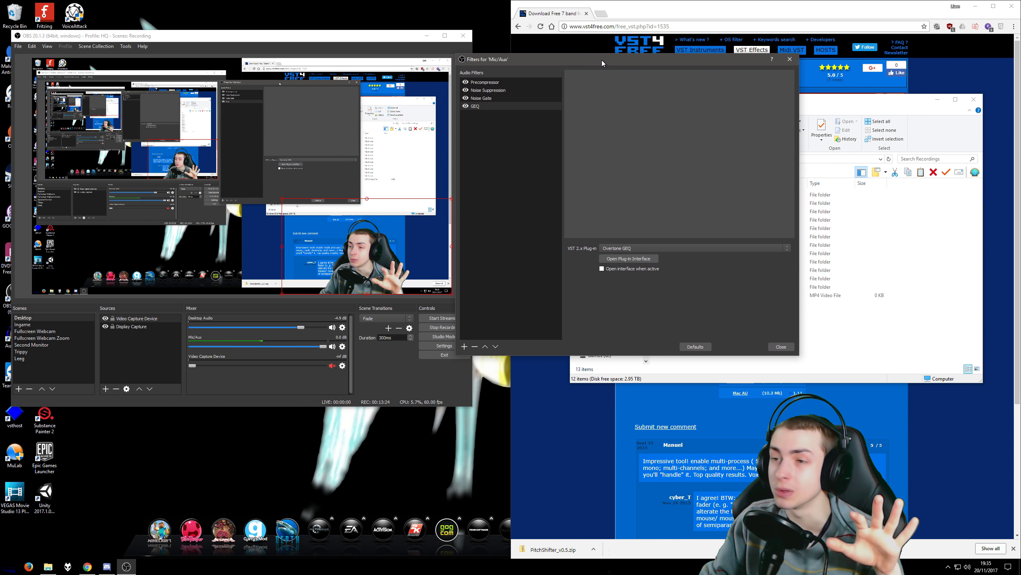
{"action": "left_click", "coordinate": [644, 248]}
{"action": "left_click", "coordinate": [642, 260]}
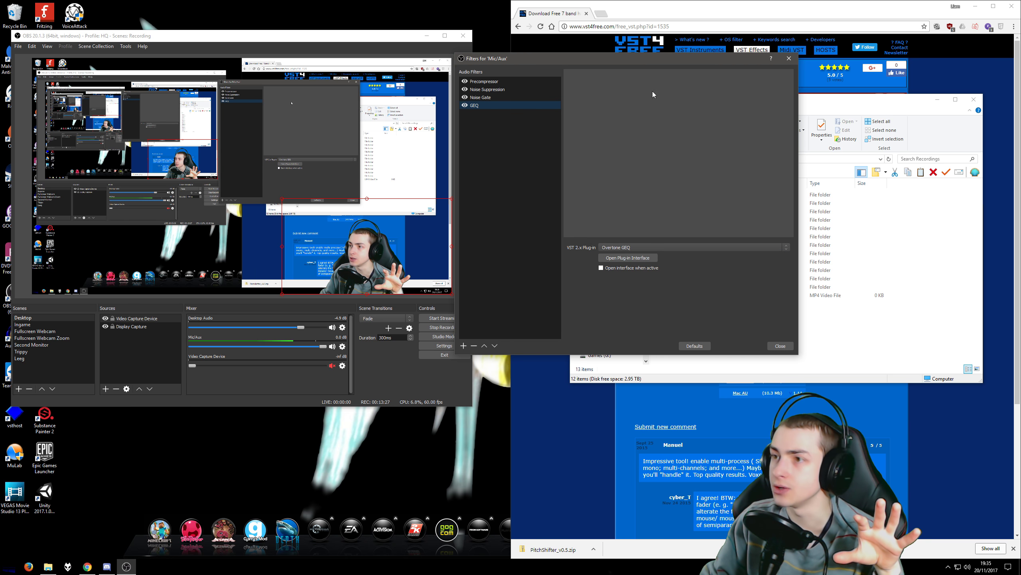
Switch to the browser and examine the Voxengo Overtone GEQ page on VST 4 Free.
{"action": "left_click", "coordinate": [652, 36]}
{"action": "left_click", "coordinate": [650, 27]}
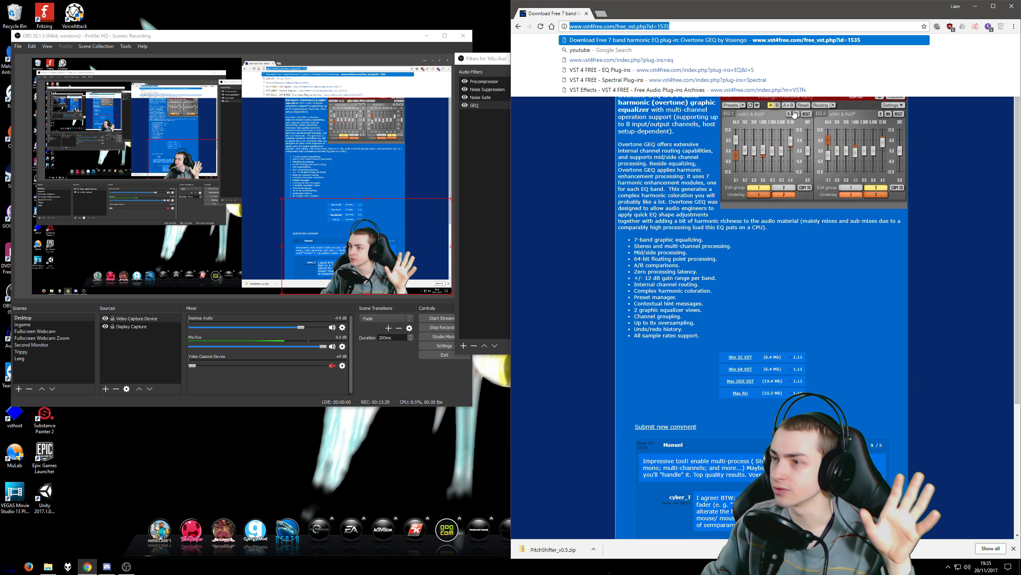
{"action": "left_click", "coordinate": [543, 180]}
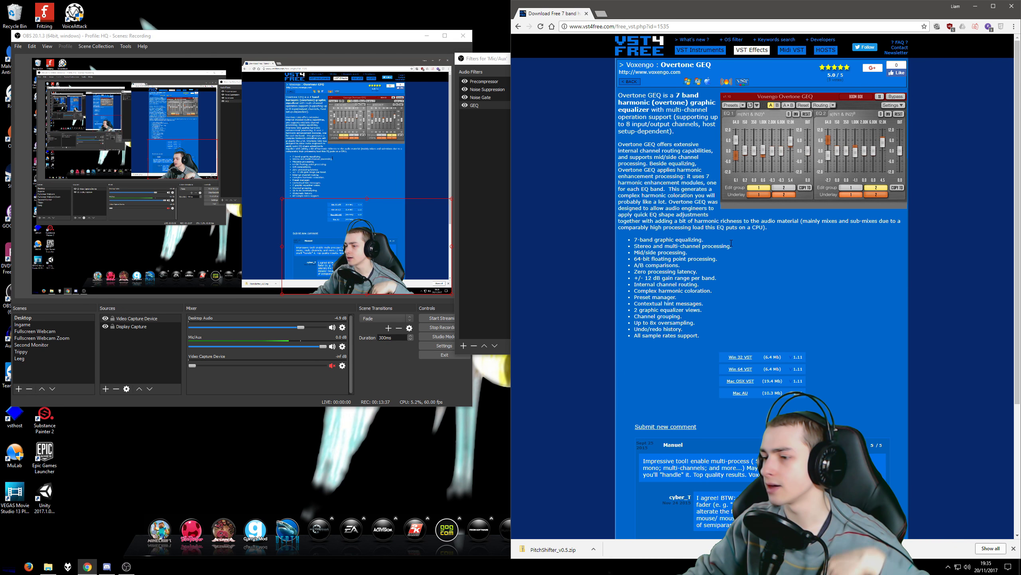
Return to the Mic/Aux filters in OBS, open the Overtone GEQ plug-in interface and move it below the filter list.
{"action": "left_click", "coordinate": [473, 246]}
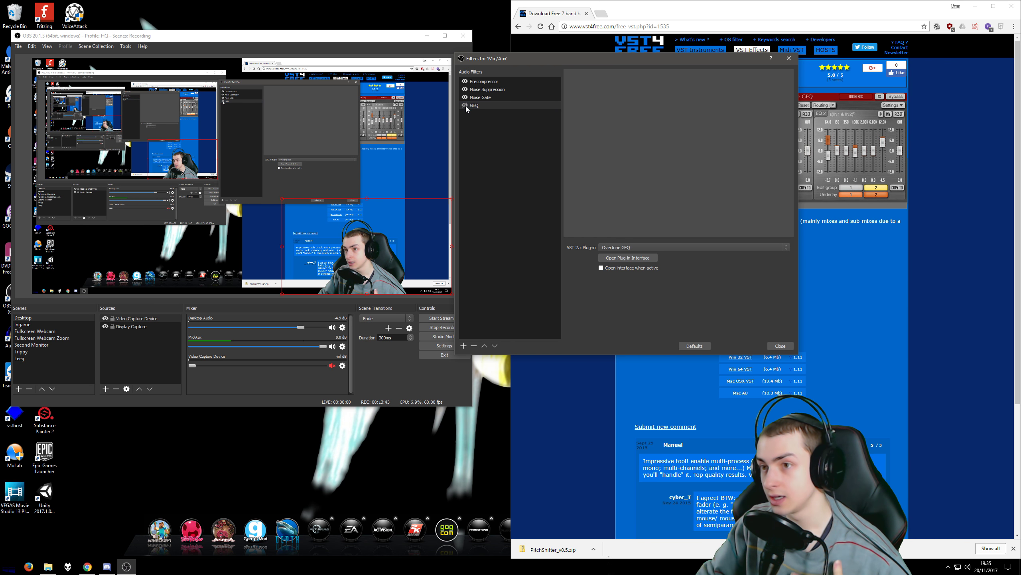
{"action": "left_click", "coordinate": [615, 257]}
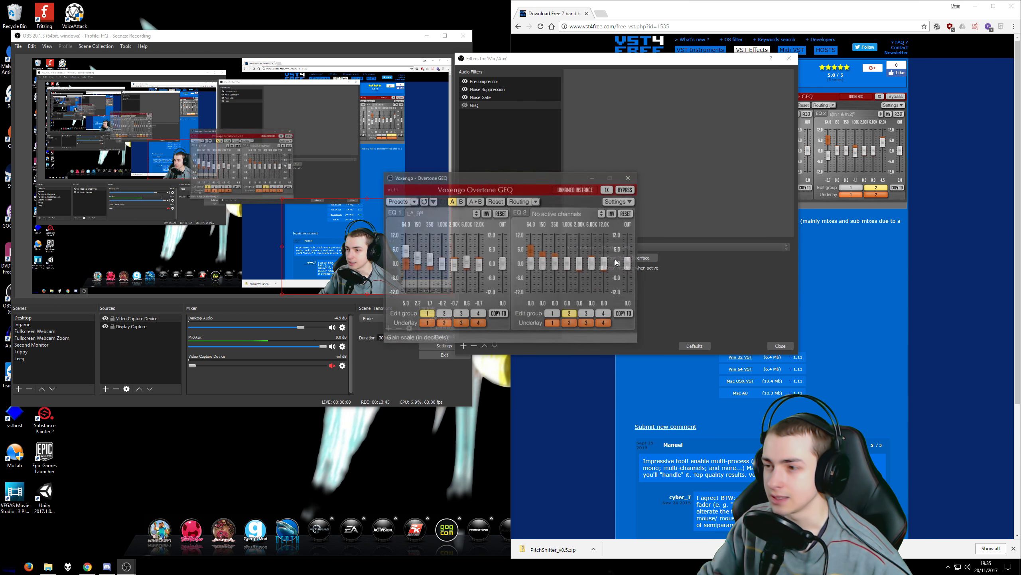
{"action": "left_click_drag", "start_coordinate": [497, 191], "coordinate": [580, 234]}
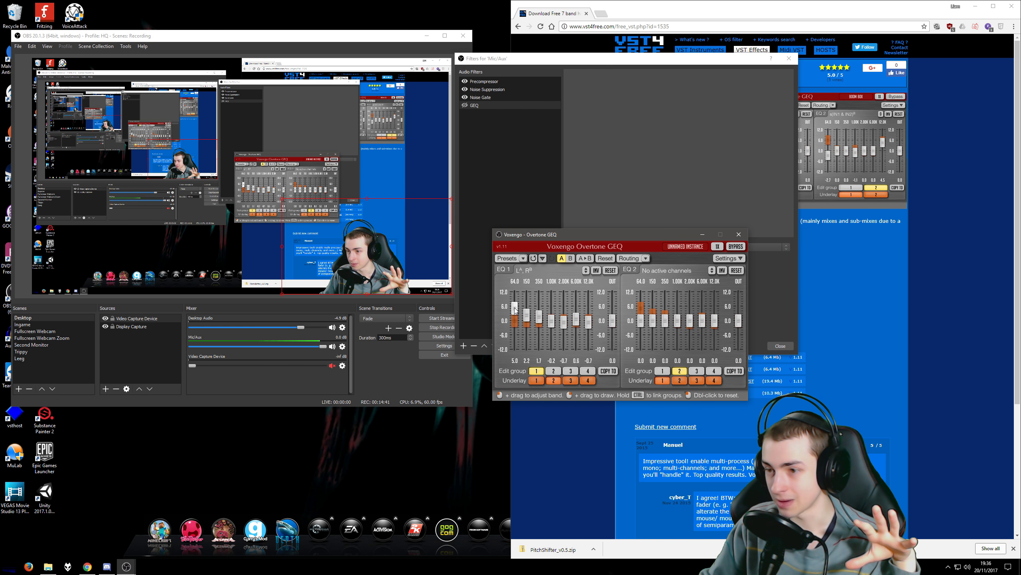
Set the 64.0 band gain of EQ 1 to 3.9 and close the Overtone GEQ interface.
{"action": "left_click_drag", "start_coordinate": [515, 310], "coordinate": [516, 294]}
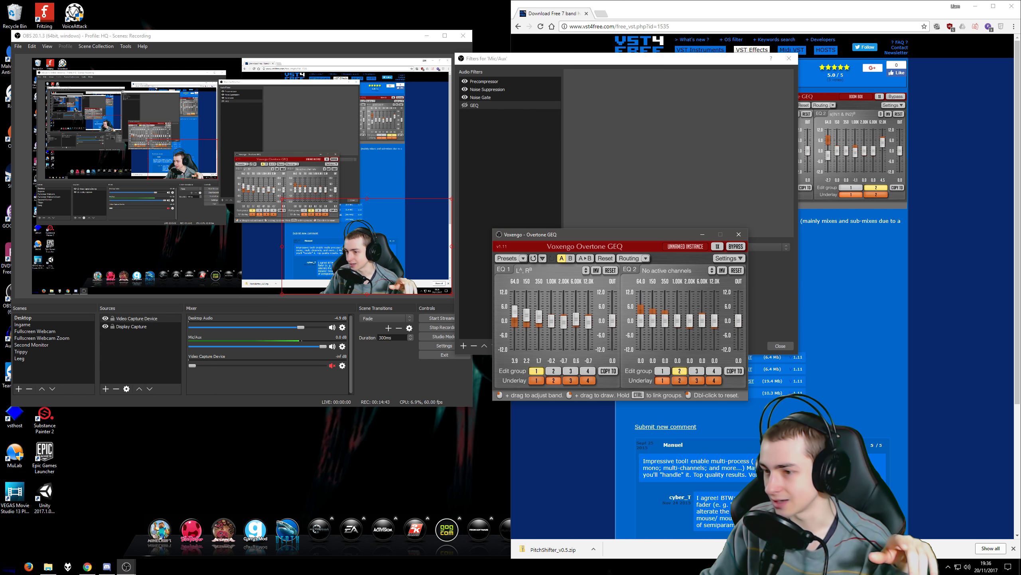
{"action": "left_click_drag", "start_coordinate": [515, 299], "coordinate": [515, 312]}
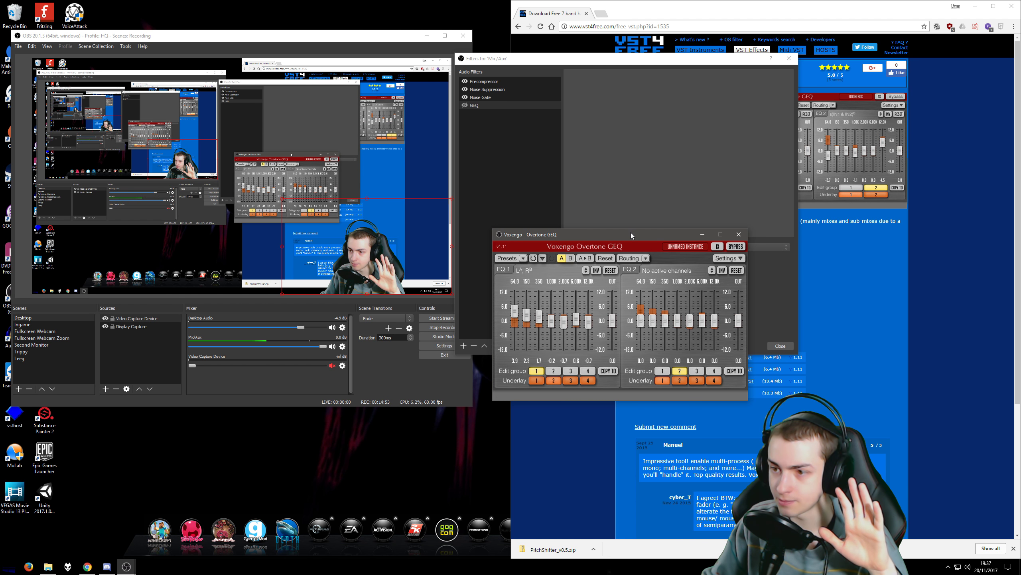
{"action": "left_click_drag", "start_coordinate": [630, 232], "coordinate": [559, 249]}
{"action": "left_click", "coordinate": [667, 251]}
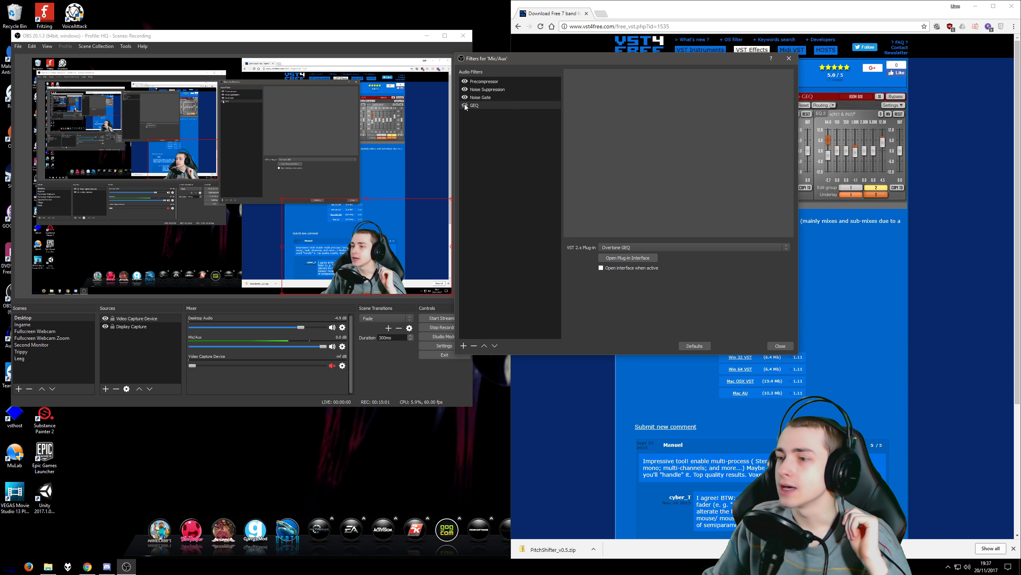
Move the filters window clear of the browser and view the Overtone GEQ download links for the Win 64 VST.
{"action": "left_click_drag", "start_coordinate": [545, 60], "coordinate": [432, 55]}
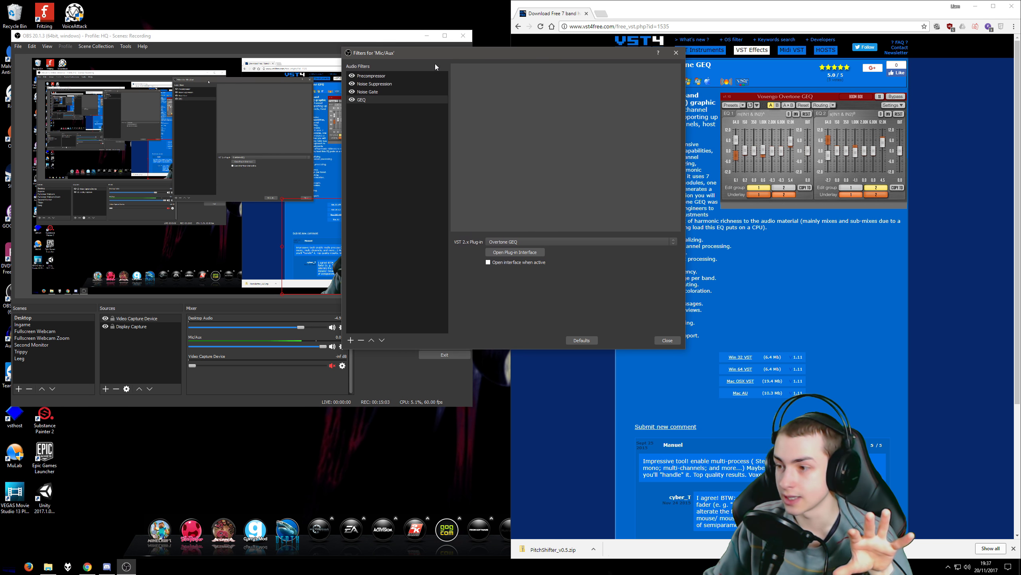
{"action": "left_click", "coordinate": [815, 329]}
{"action": "left_click", "coordinate": [429, 396]}
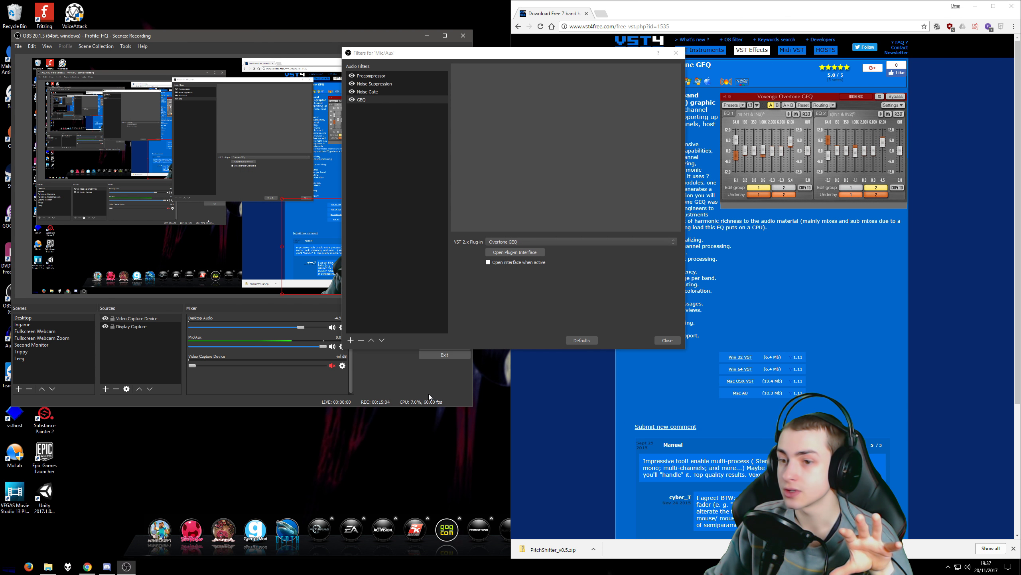
{"action": "left_click", "coordinate": [775, 339]}
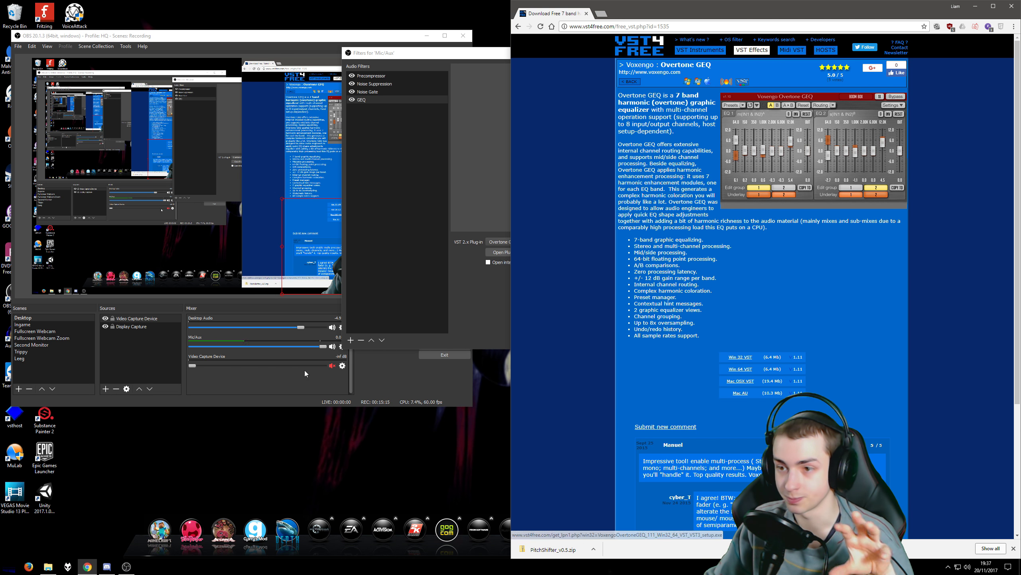
Switch to File Explorer, open Program Files on Local Disk (C:), and move the window clear of the download links.
{"action": "left_click", "coordinate": [48, 567]}
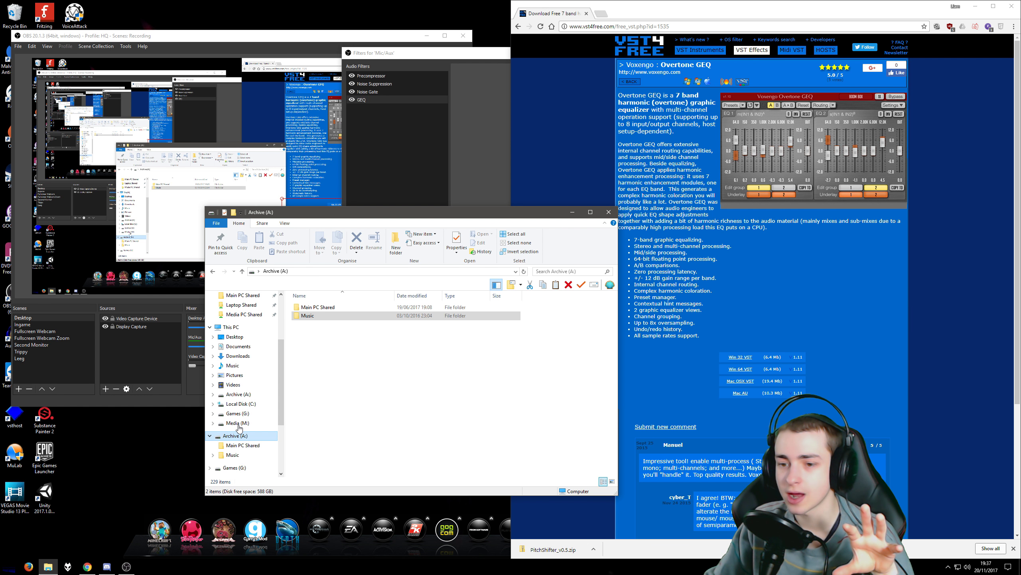
{"action": "left_click", "coordinate": [244, 404]}
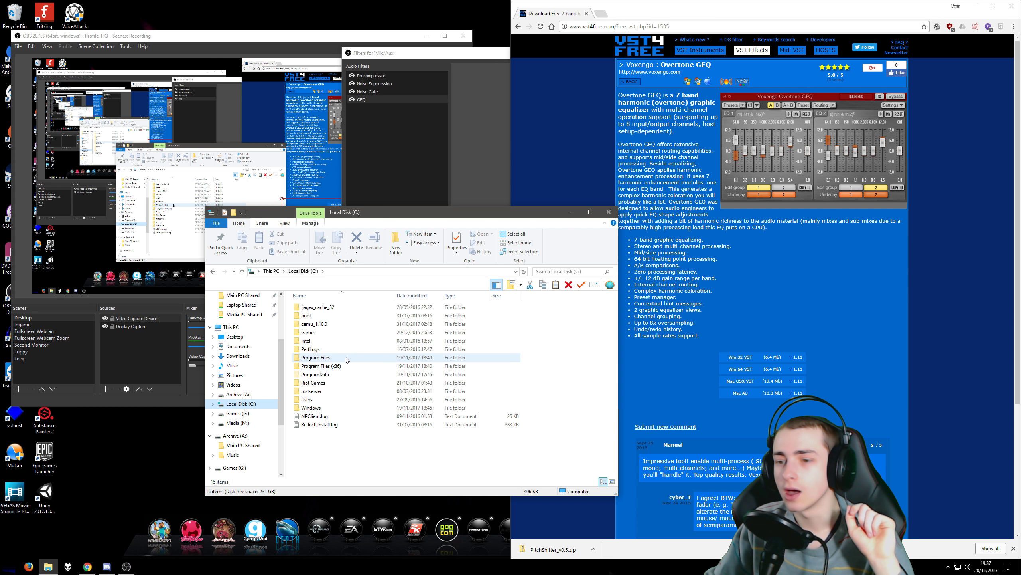
{"action": "double_click", "coordinate": [345, 358]}
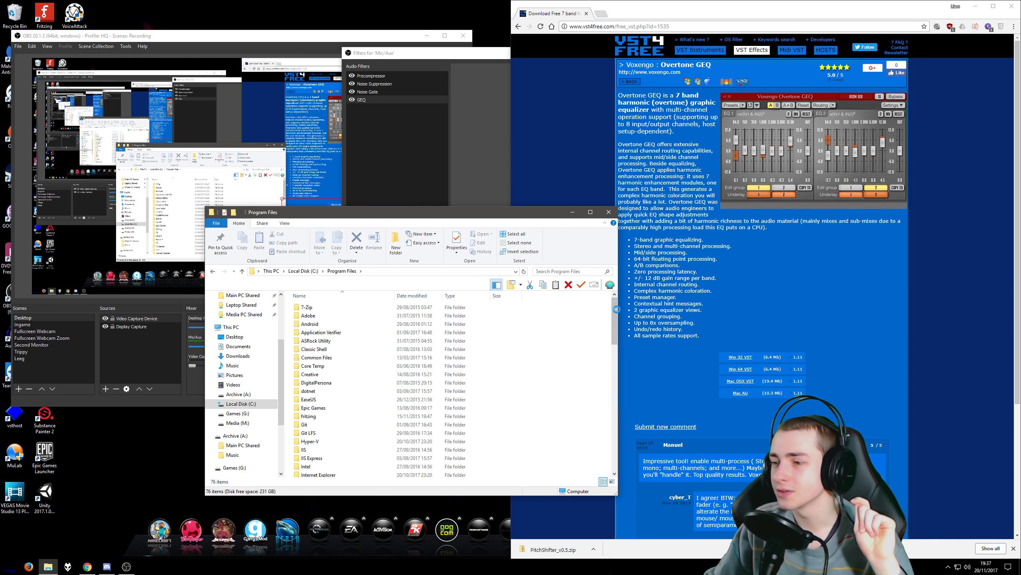
{"action": "left_click_drag", "start_coordinate": [500, 210], "coordinate": [690, 39]}
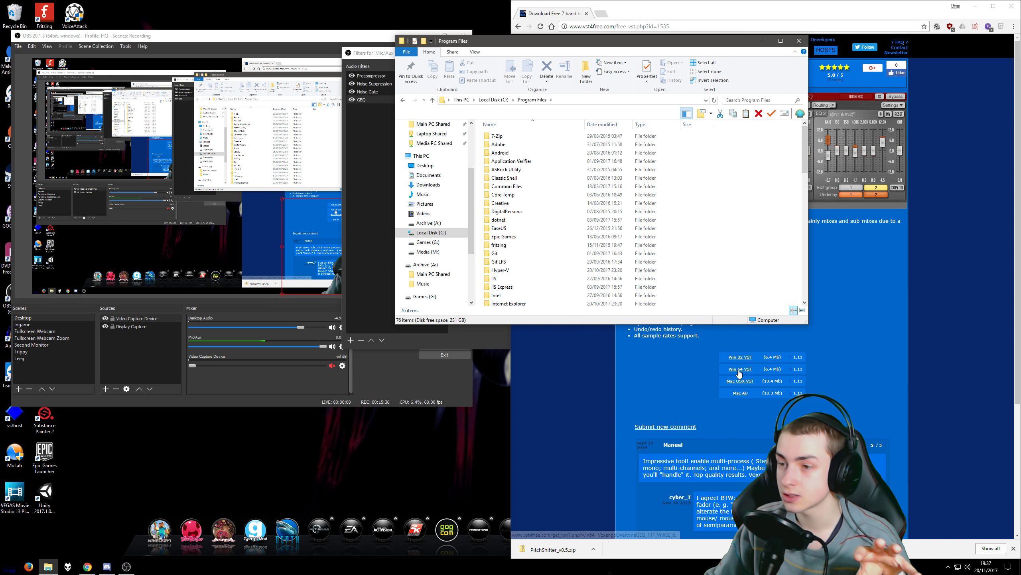
Close the Mic/Aux filters window in OBS, and select the VSTPlugins folder inside Program Files in File Explorer.
{"action": "left_click", "coordinate": [377, 371]}
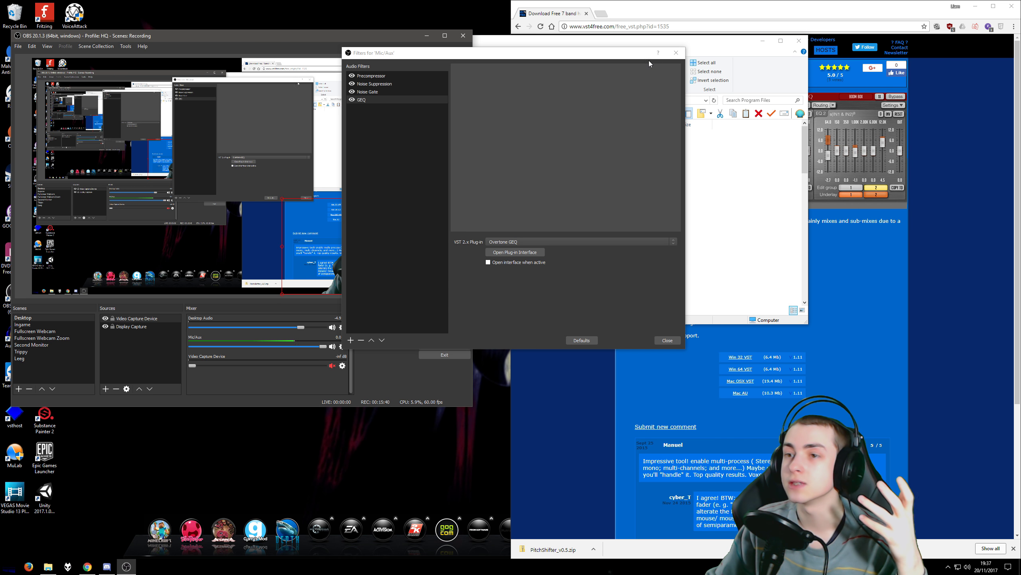
{"action": "left_click", "coordinate": [675, 56]}
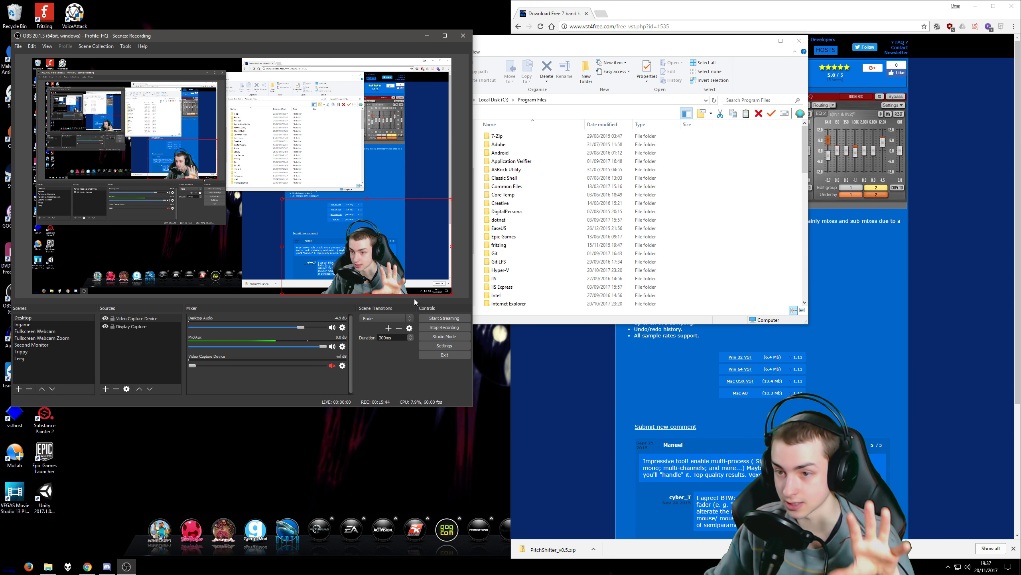
{"action": "left_click", "coordinate": [547, 316]}
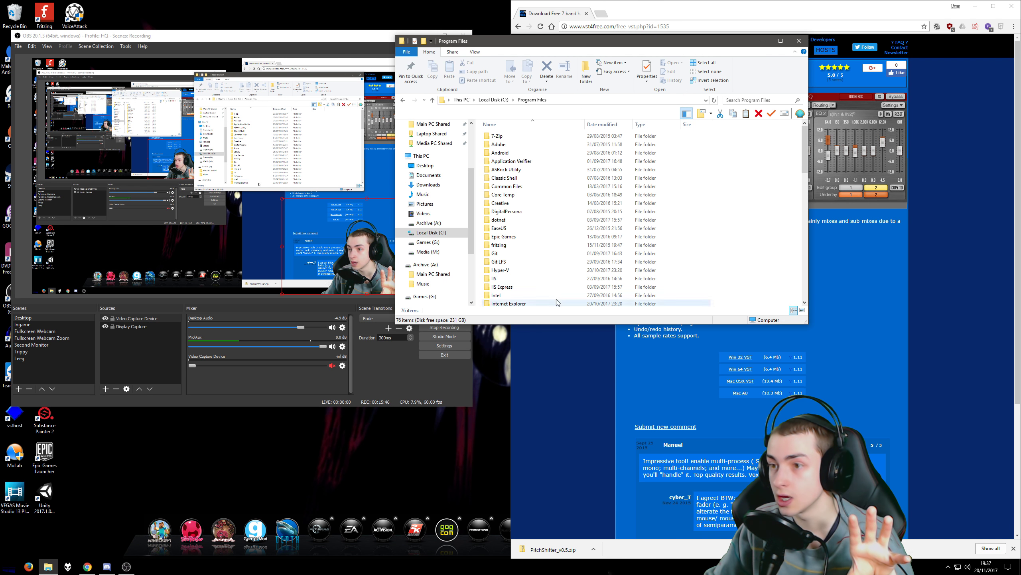
{"action": "scroll", "coordinate": [556, 138], "scroll_direction": "down", "scroll_amount": 7}
{"action": "scroll", "coordinate": [556, 137], "scroll_direction": "down", "scroll_amount": 9}
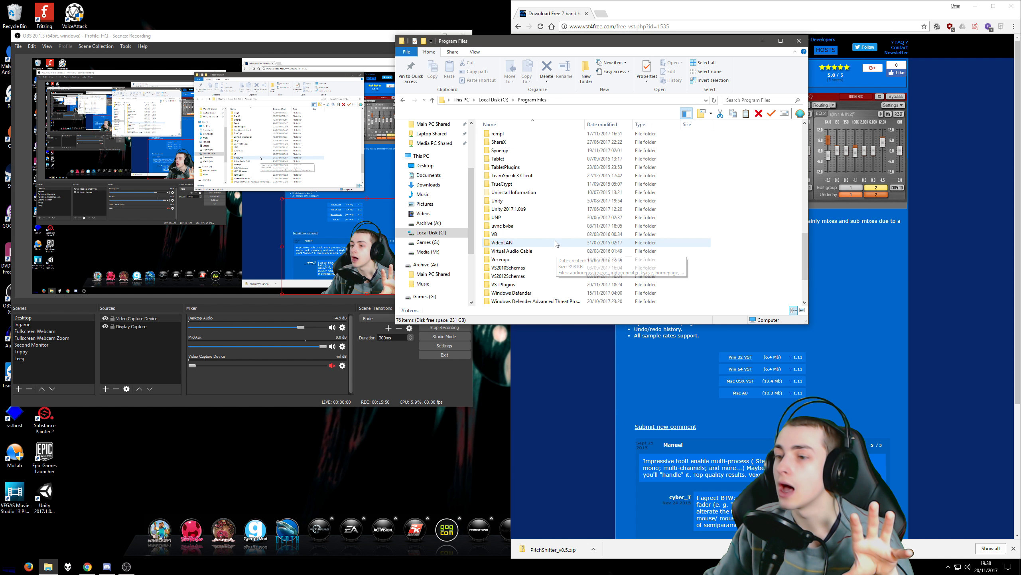
{"action": "scroll", "coordinate": [514, 267], "scroll_direction": "down", "scroll_amount": 2}
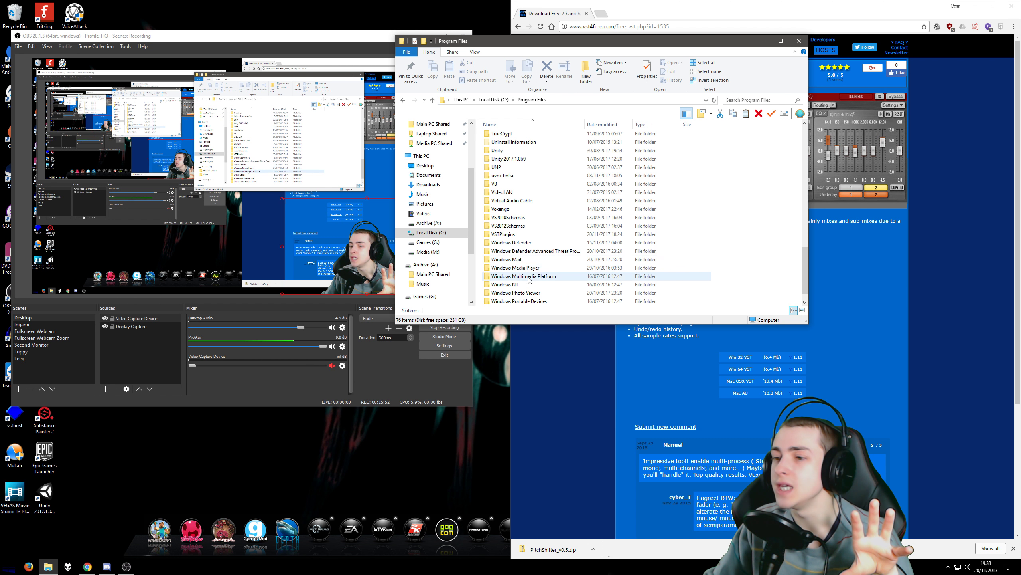
{"action": "left_click", "coordinate": [504, 238]}
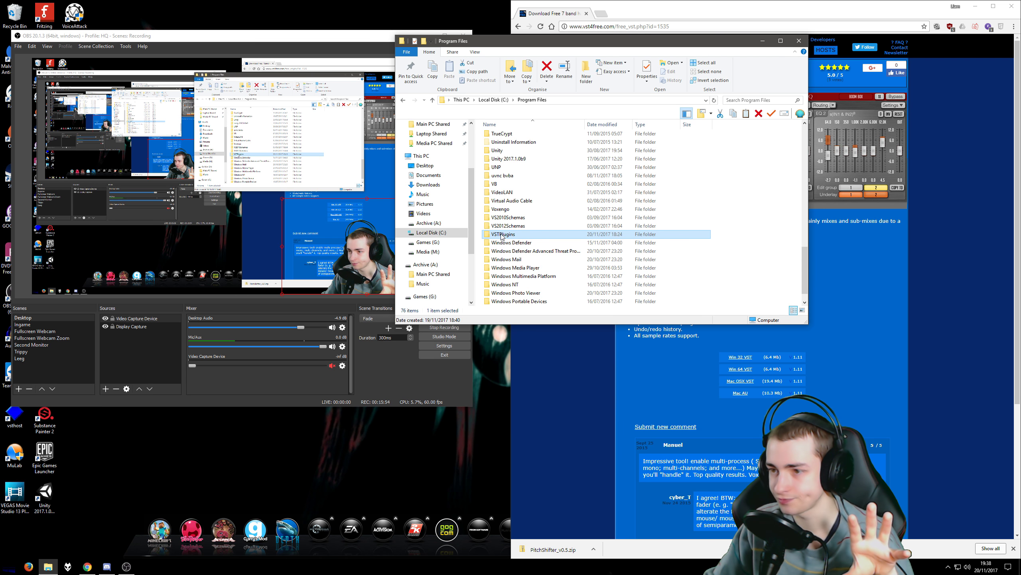
Open the VSTPlugins folder and its Voxengo subfolder to view the Overtone GEQ.dll file, and return to VSTPlugins.
{"action": "left_click", "coordinate": [502, 236]}
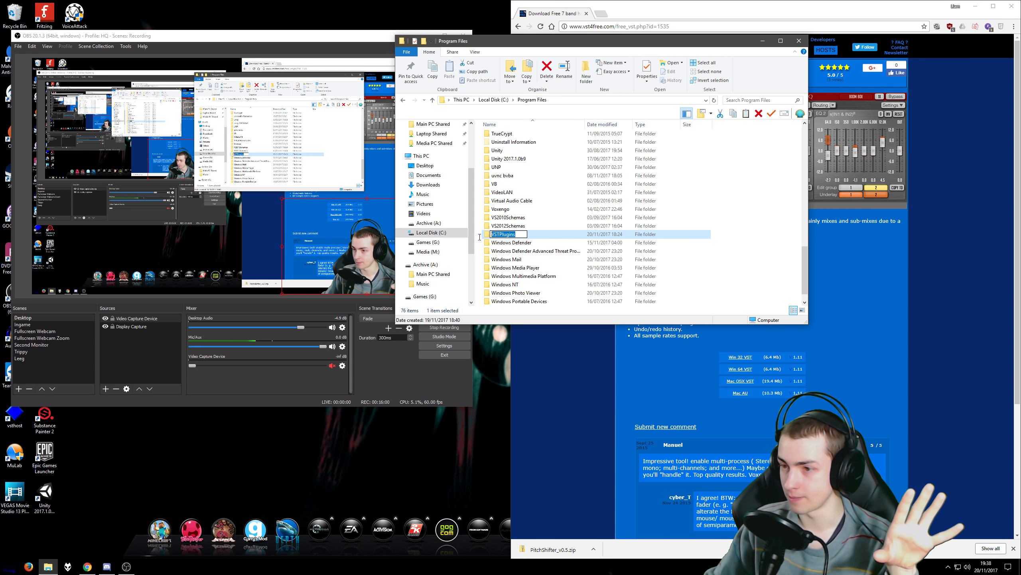
{"action": "double_click", "coordinate": [530, 236]}
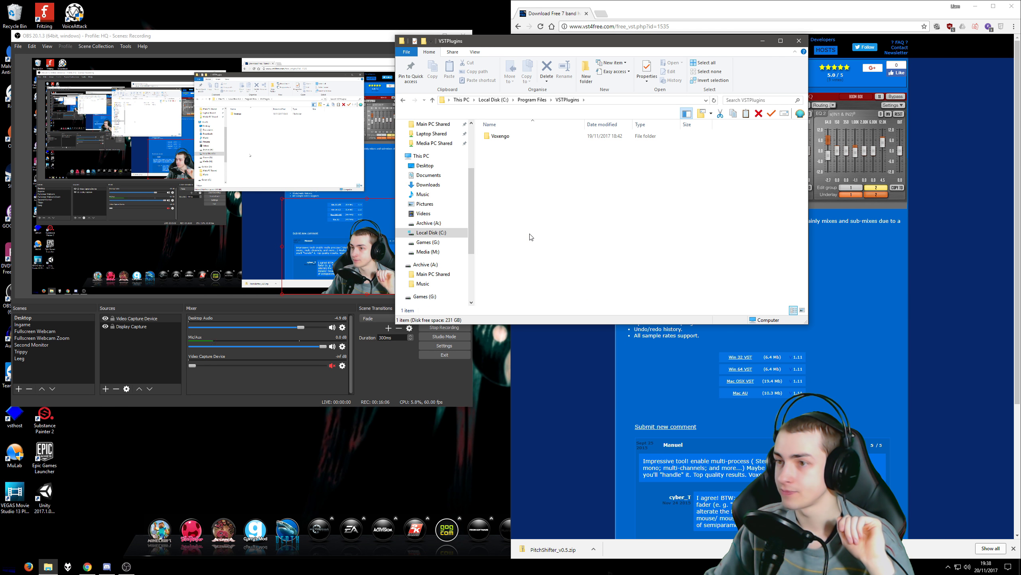
{"action": "double_click", "coordinate": [506, 137]}
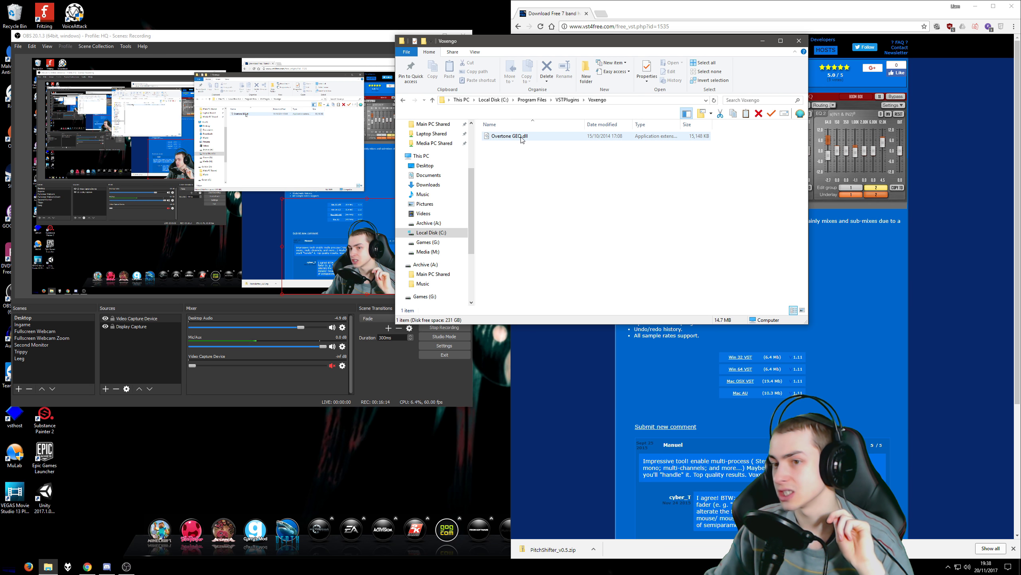
{"action": "key", "text": "BackSpace"}
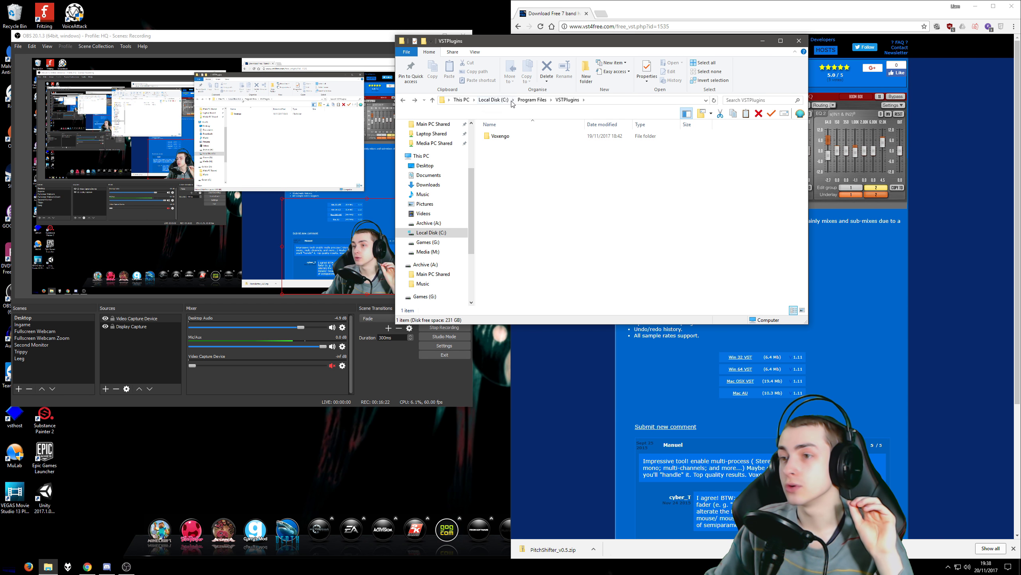
Open Program Files (x86) on Local Disk (C:) and select its VSTPlugins folder.
{"action": "left_click", "coordinate": [494, 100]}
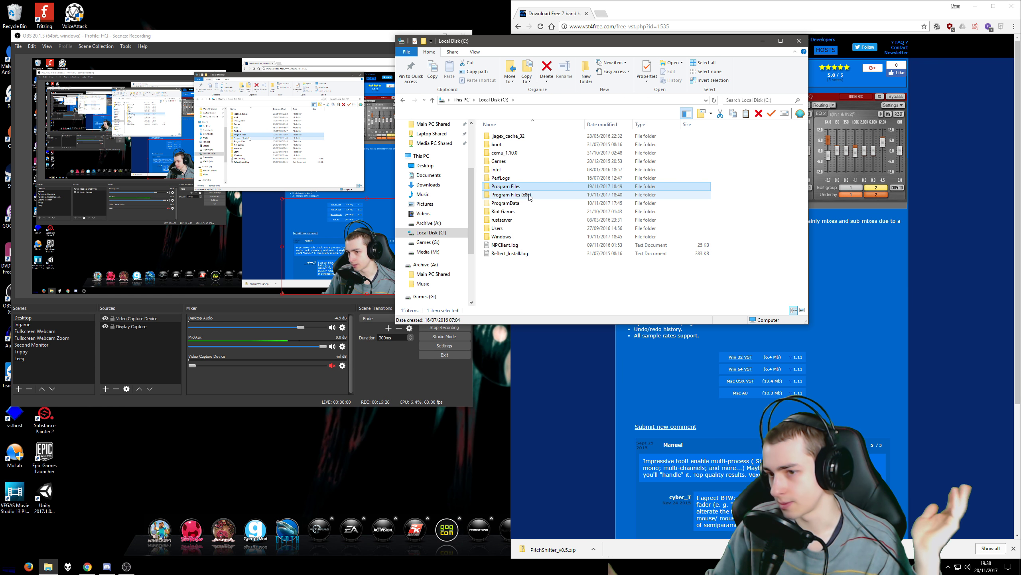
{"action": "left_click", "coordinate": [530, 196]}
{"action": "double_click", "coordinate": [530, 196]}
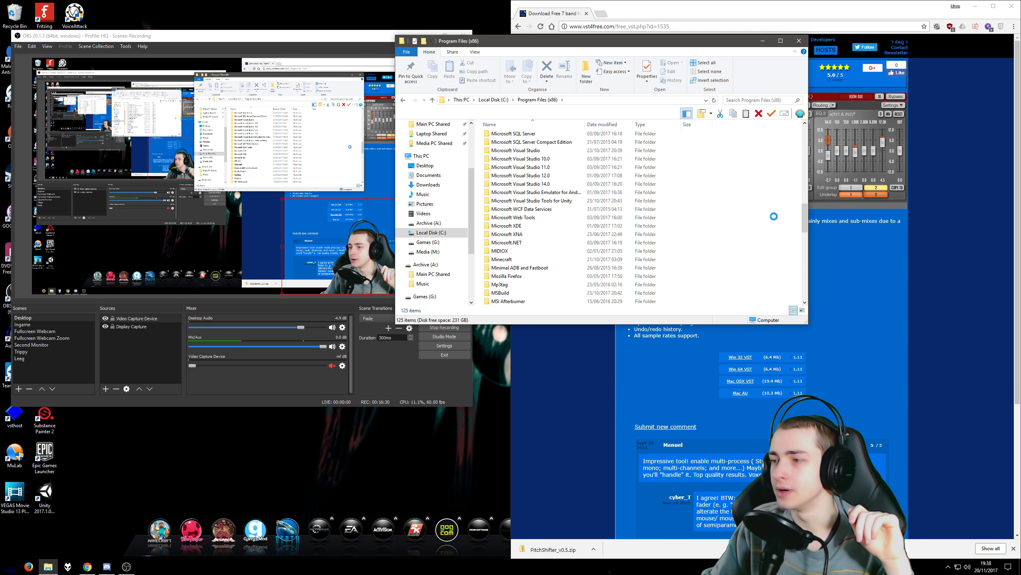
{"action": "scroll", "coordinate": [738, 224], "scroll_direction": "down", "scroll_amount": 15}
{"action": "scroll", "coordinate": [530, 209], "scroll_direction": "up", "scroll_amount": 3}
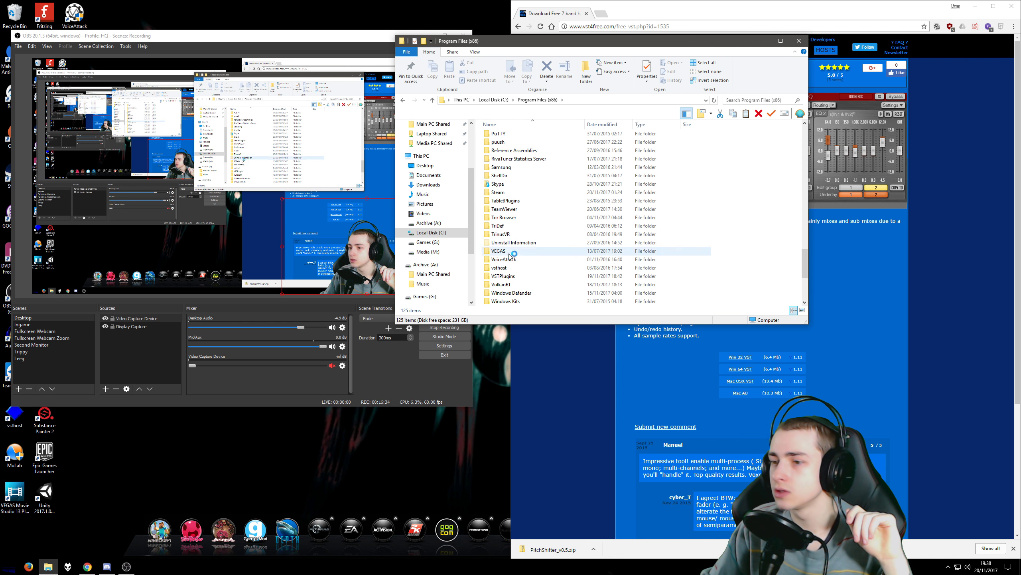
{"action": "left_click", "coordinate": [507, 276]}
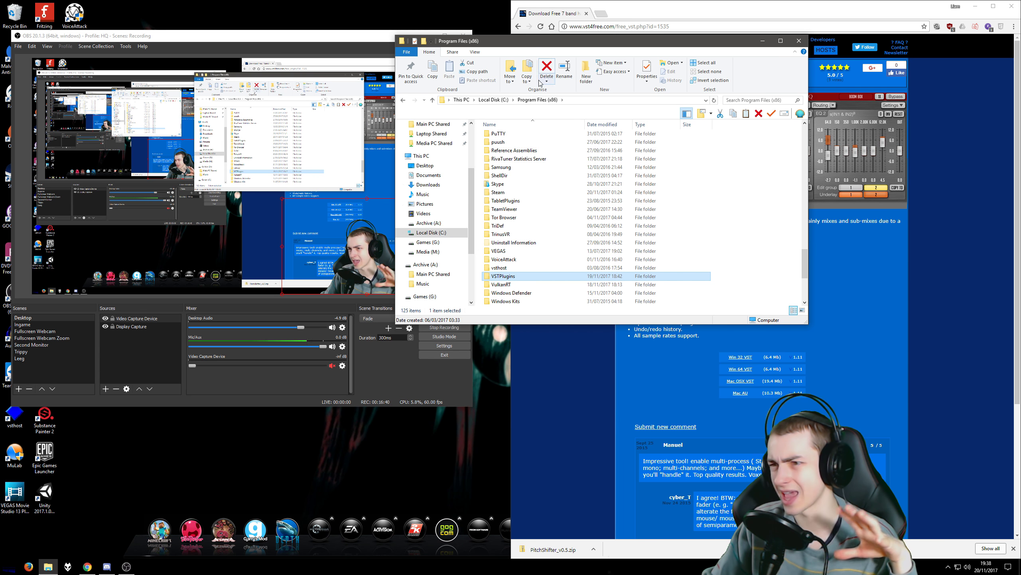
Return to Program Files on Local Disk (C:), view its VSTPlugins entry, and close File Explorer.
{"action": "left_click", "coordinate": [403, 99]}
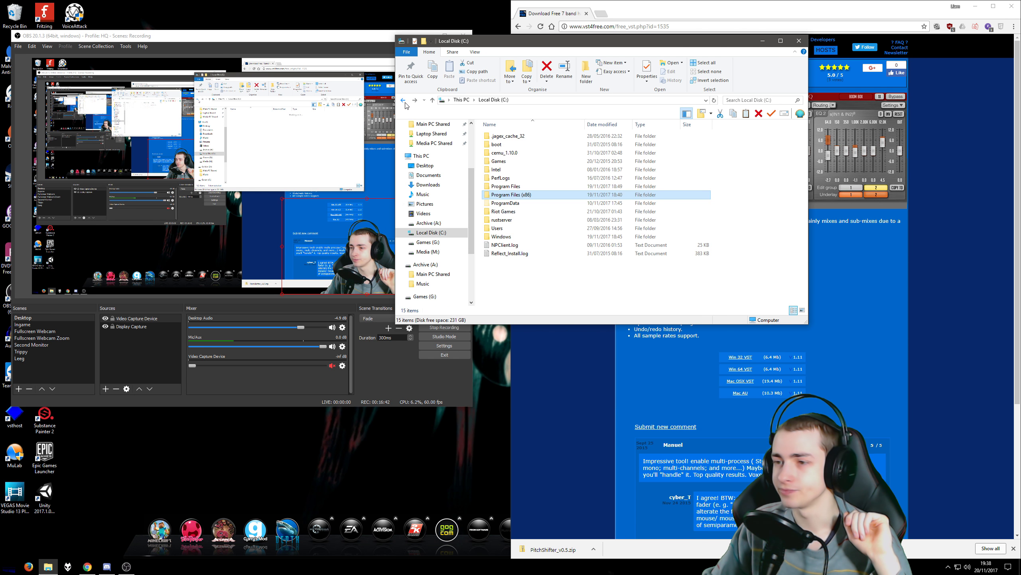
{"action": "double_click", "coordinate": [516, 186]}
{"action": "scroll", "coordinate": [664, 241], "scroll_direction": "down", "scroll_amount": 15}
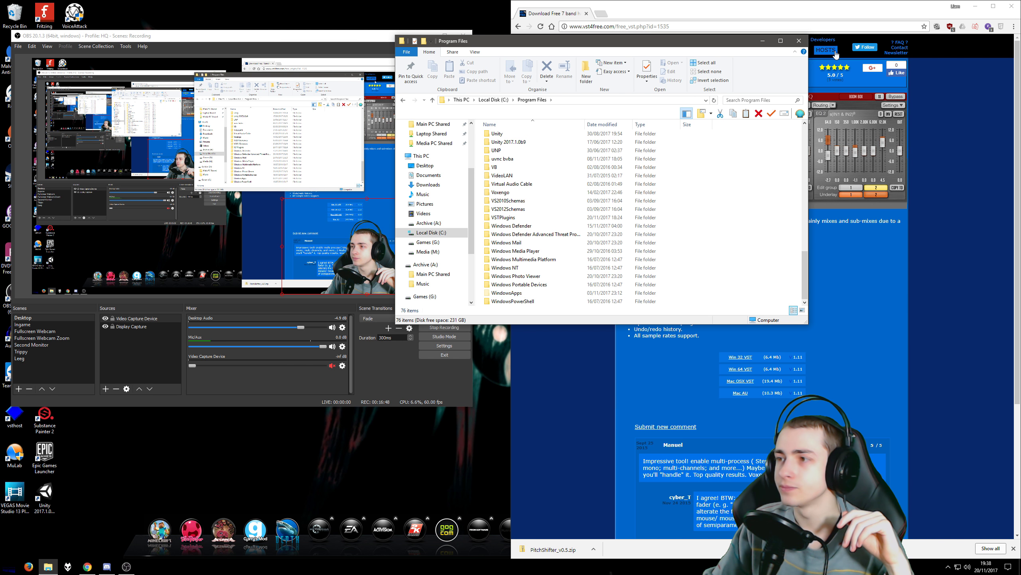
{"action": "left_click", "coordinate": [801, 42]}
{"action": "left_click", "coordinate": [444, 345]}
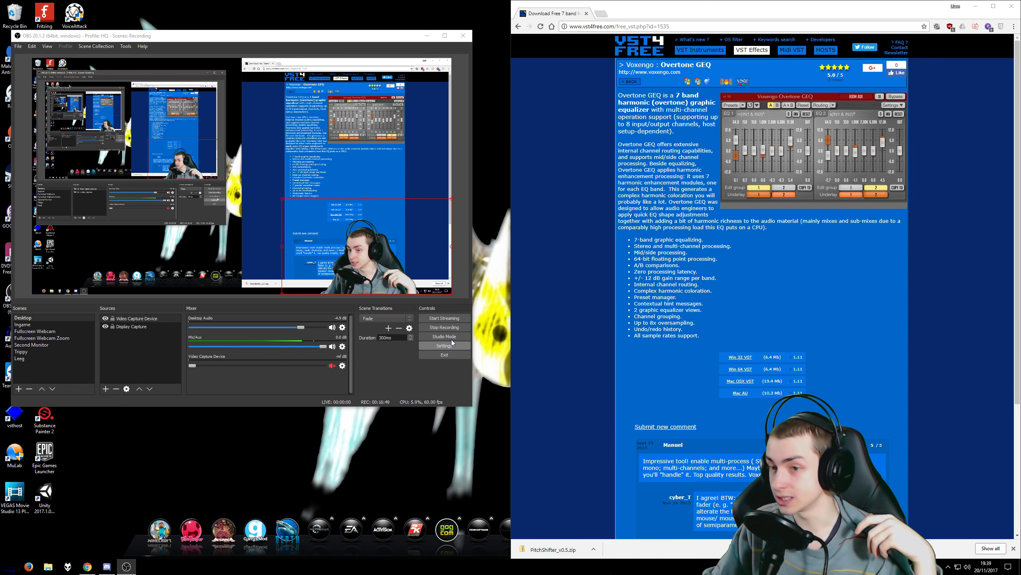
{"action": "left_click_drag", "start_coordinate": [261, 73], "coordinate": [650, 88]}
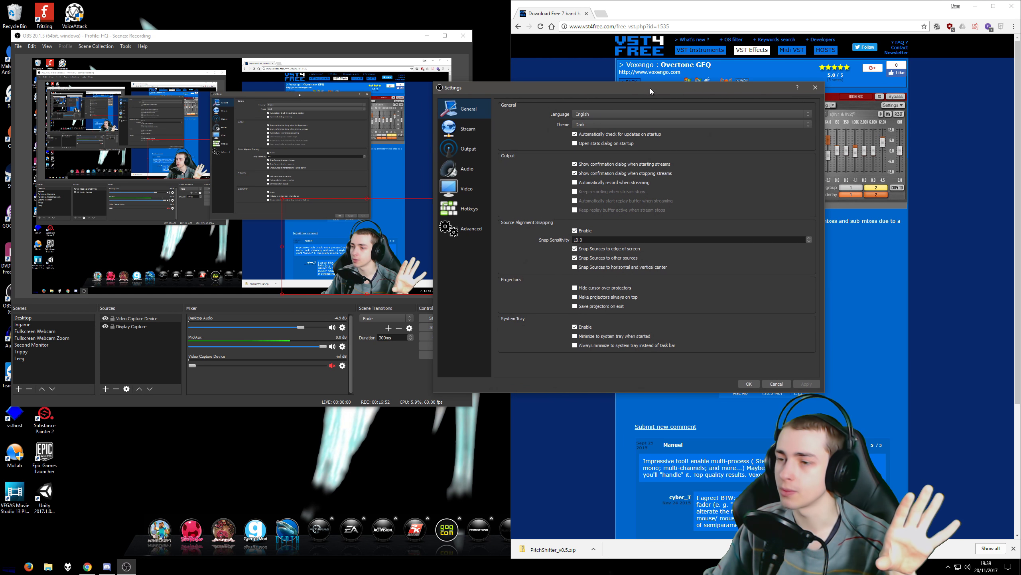
{"action": "left_click", "coordinate": [815, 88]}
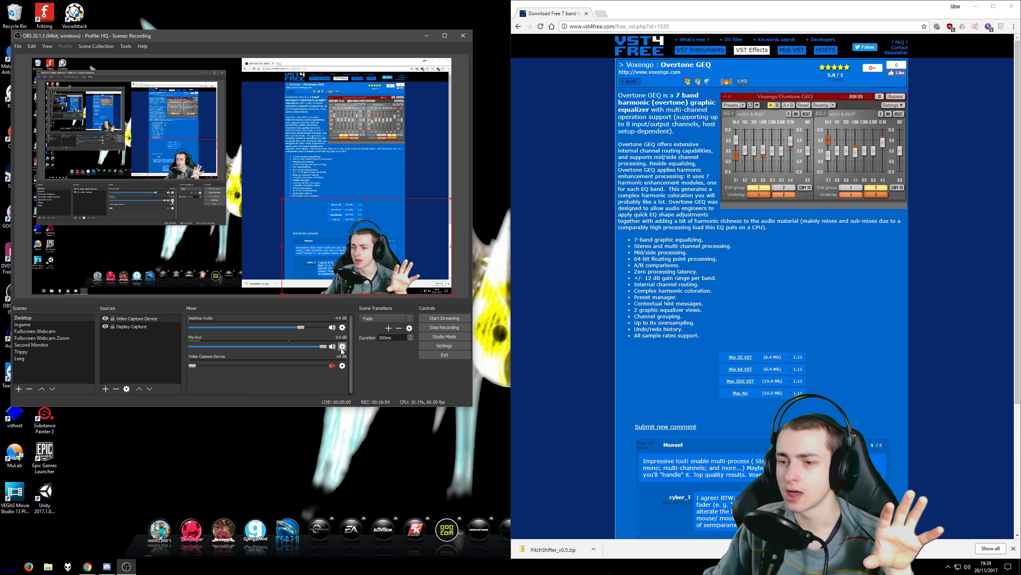
Open the Mic/Aux filters in OBS, open the GEQ filter's Overtone GEQ interface, and move both windows clear of the mixer.
{"action": "left_click", "coordinate": [342, 347]}
{"action": "left_click", "coordinate": [361, 380]}
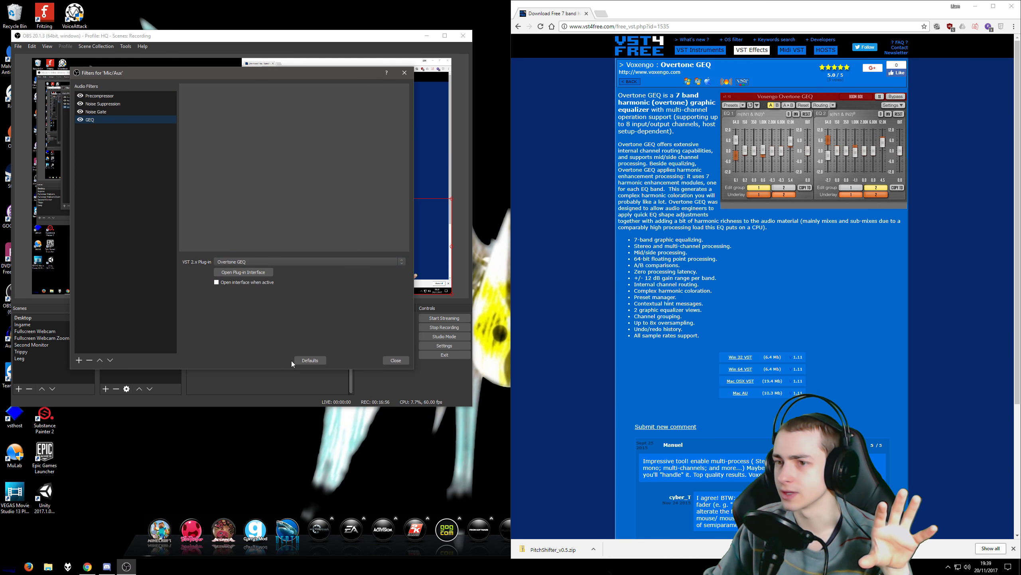
{"action": "left_click_drag", "start_coordinate": [160, 74], "coordinate": [557, 92]}
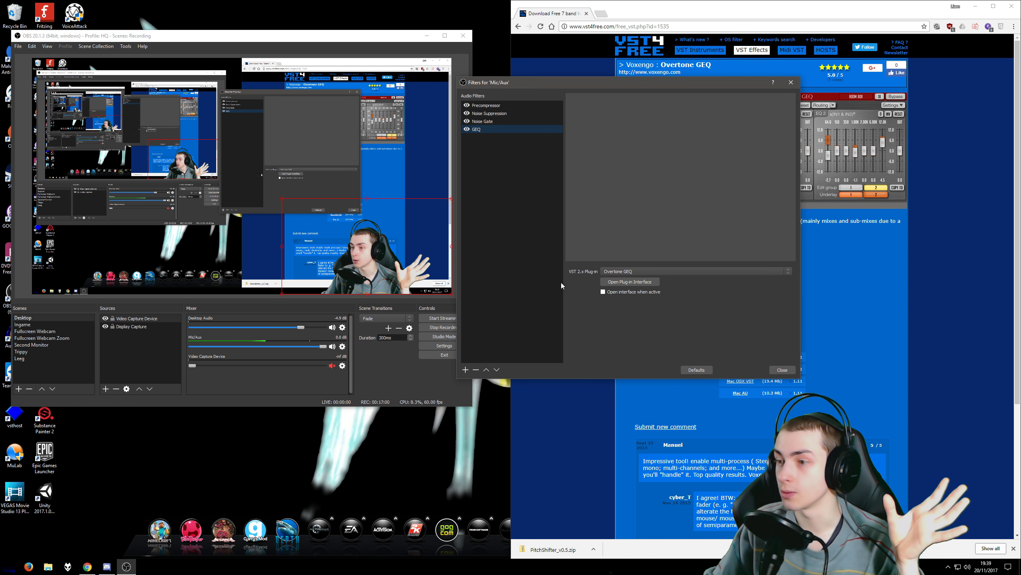
{"action": "left_click", "coordinate": [630, 281]}
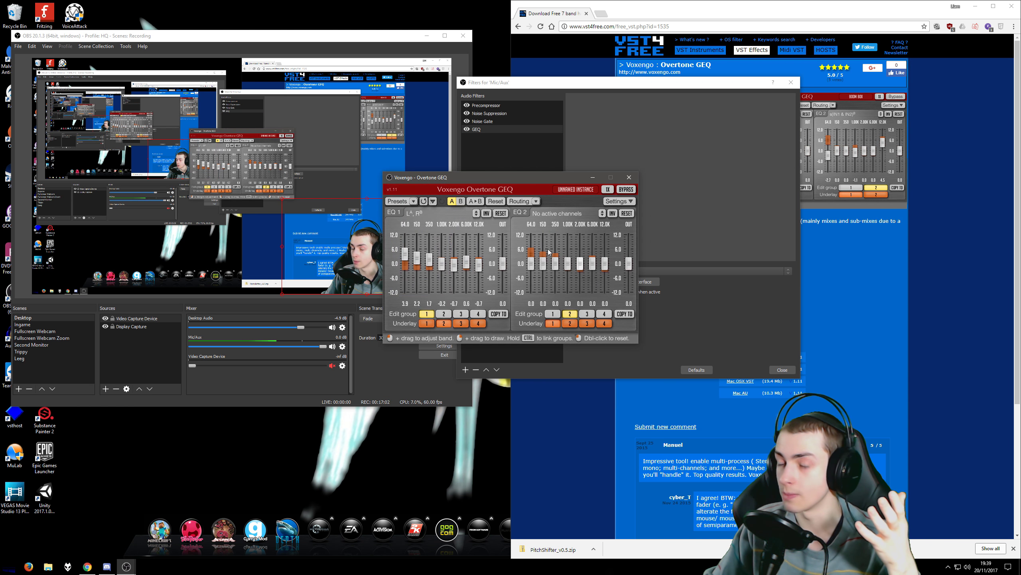
{"action": "left_click_drag", "start_coordinate": [571, 177], "coordinate": [608, 276]}
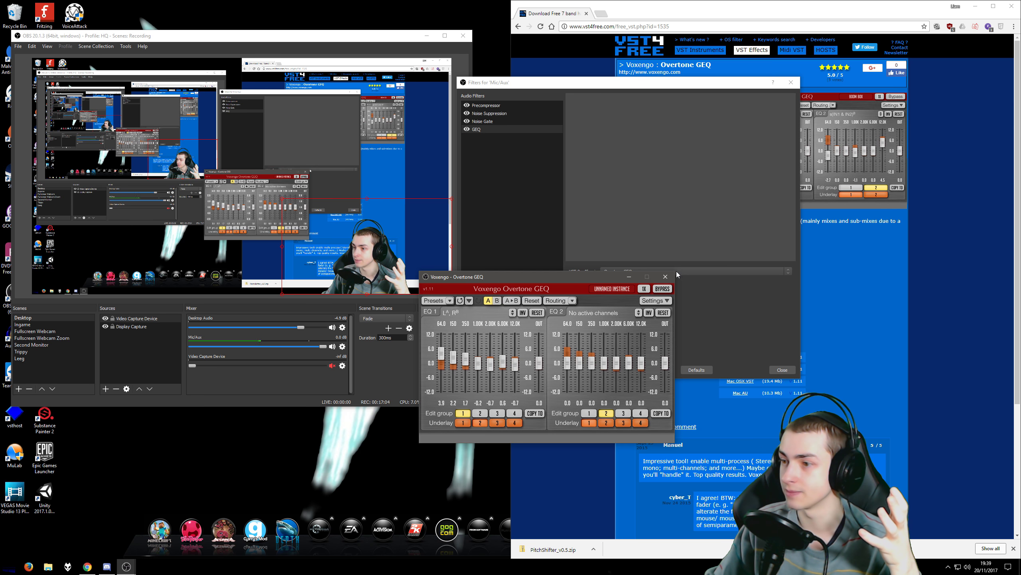
View the Session Bank presets of Overtone GEQ and its Preset Manager, and close the manager.
{"action": "left_click", "coordinate": [450, 300]}
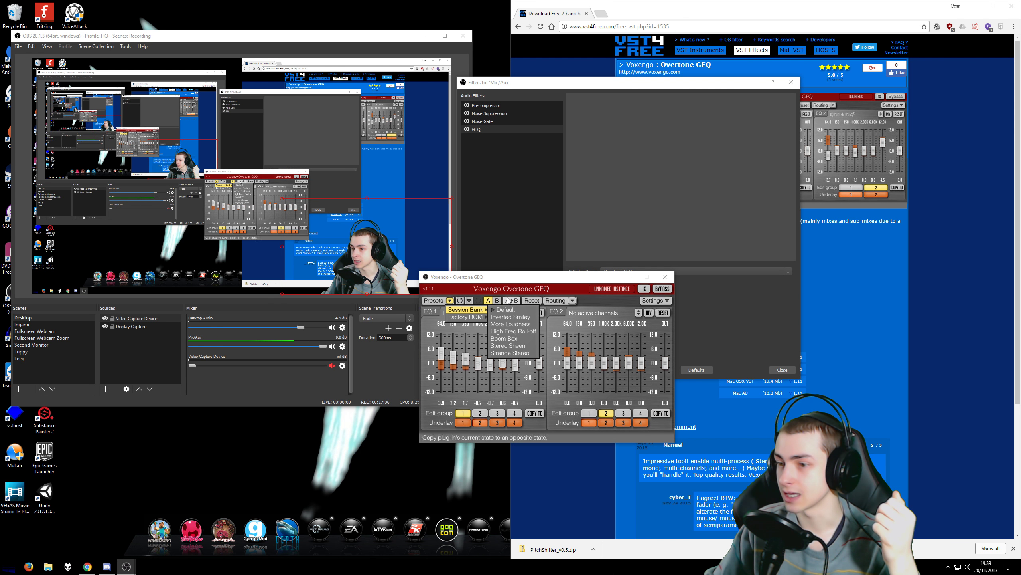
{"action": "left_click", "coordinate": [439, 302]}
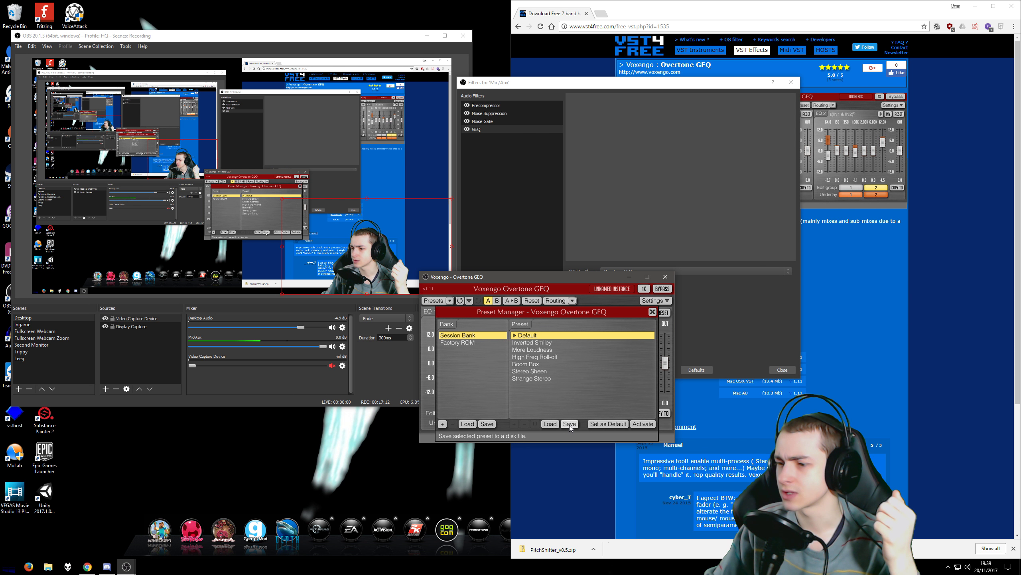
{"action": "left_click", "coordinate": [431, 313]}
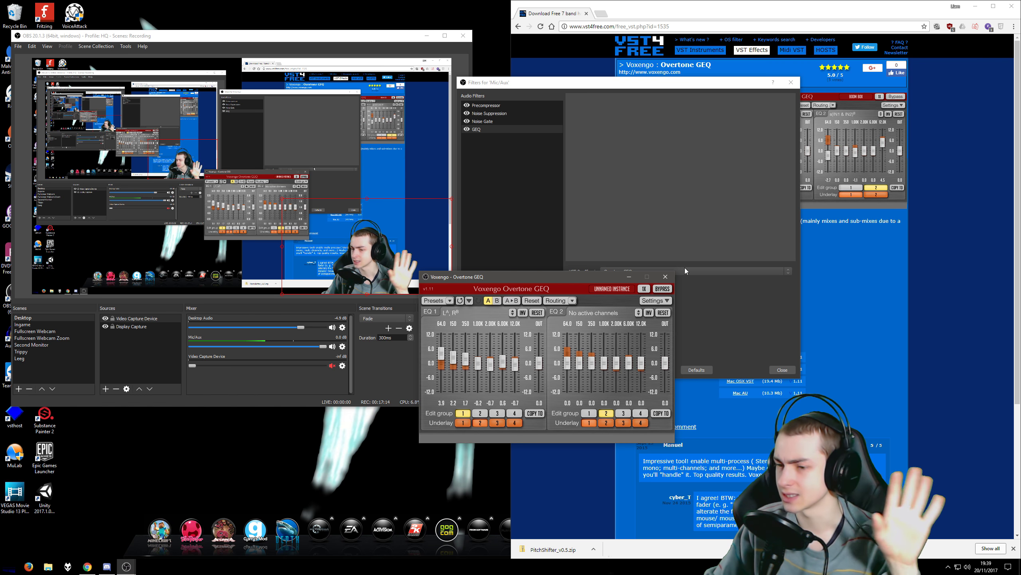
Reopen the Preset Manager, examine the preset files in Documents through the preset save dialog, and cancel saving.
{"action": "left_click", "coordinate": [444, 303]}
{"action": "left_click", "coordinate": [573, 427]}
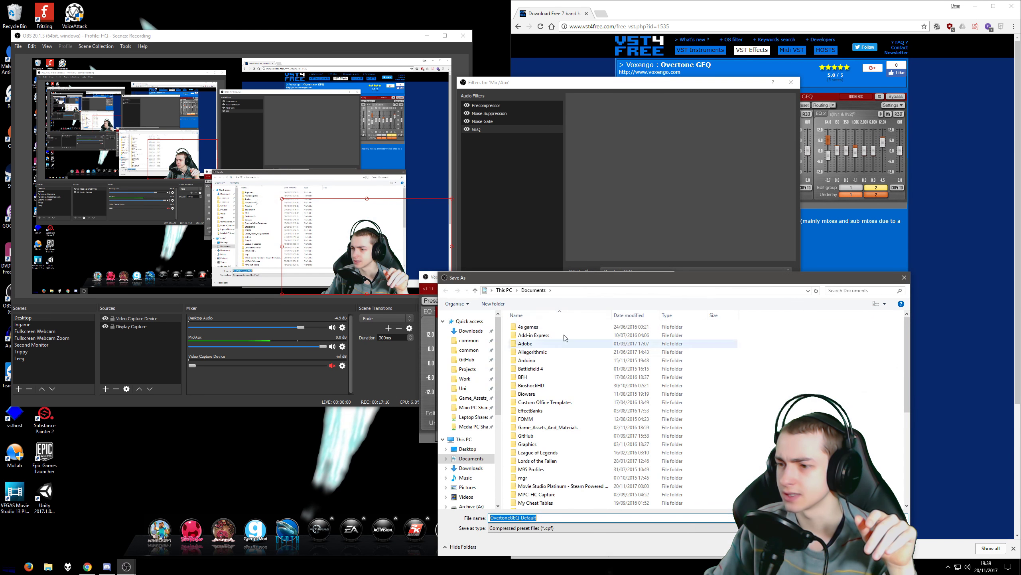
{"action": "left_click_drag", "start_coordinate": [563, 278], "coordinate": [471, 145]}
{"action": "scroll", "coordinate": [438, 354], "scroll_direction": "down", "scroll_amount": 7}
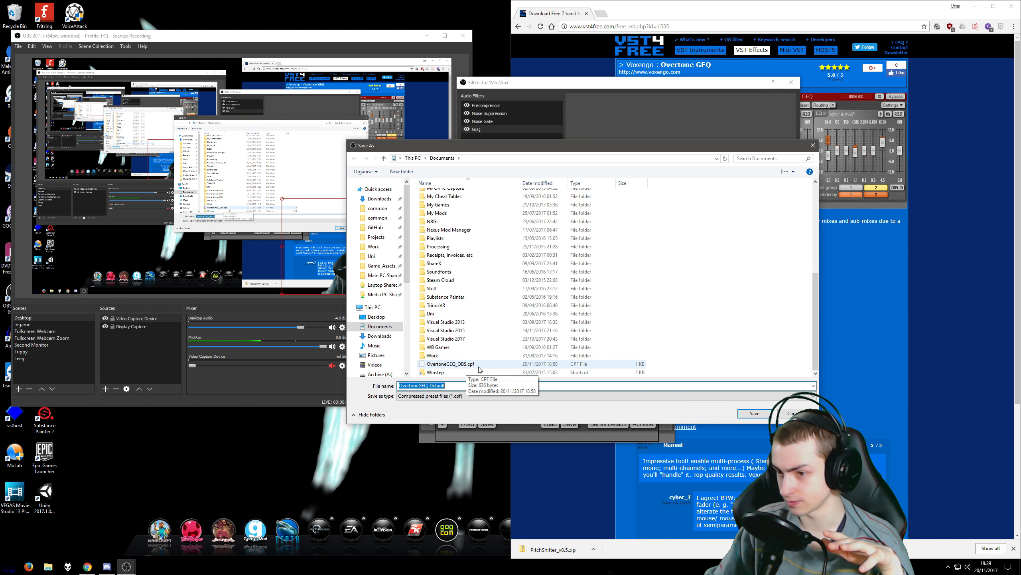
{"action": "key", "text": "Escape"}
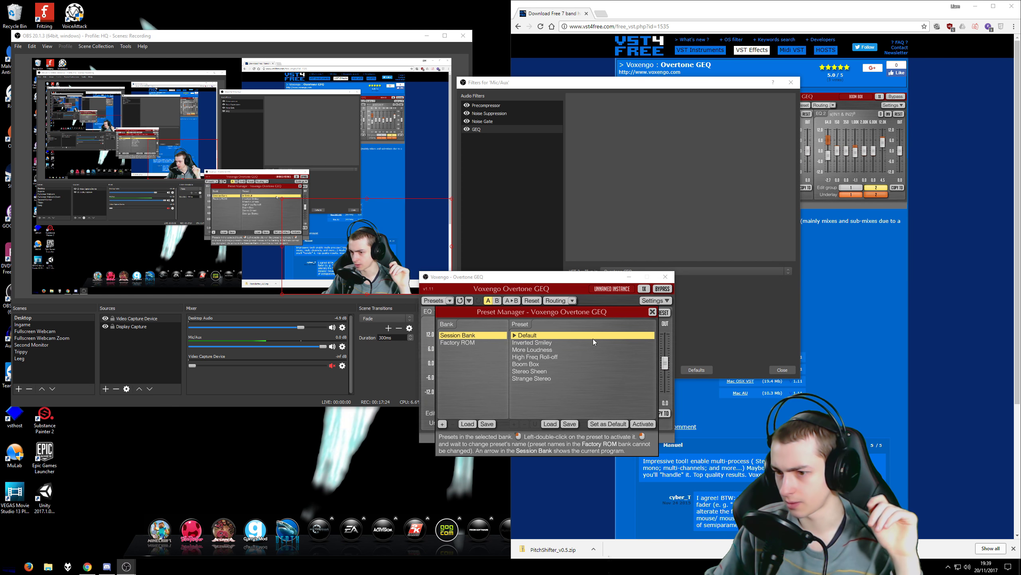
Load the preset OvertoneGEQ_OBS.cpf from Documents, and close the Preset Manager and the Overtone GEQ interface.
{"action": "left_click_drag", "start_coordinate": [523, 260], "coordinate": [510, 255]}
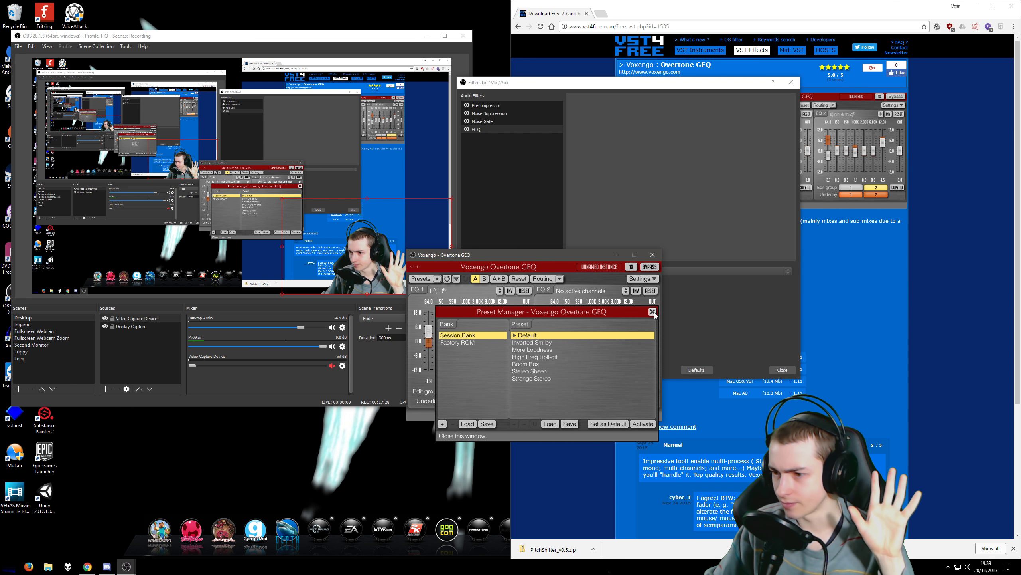
{"action": "left_click", "coordinate": [549, 423]}
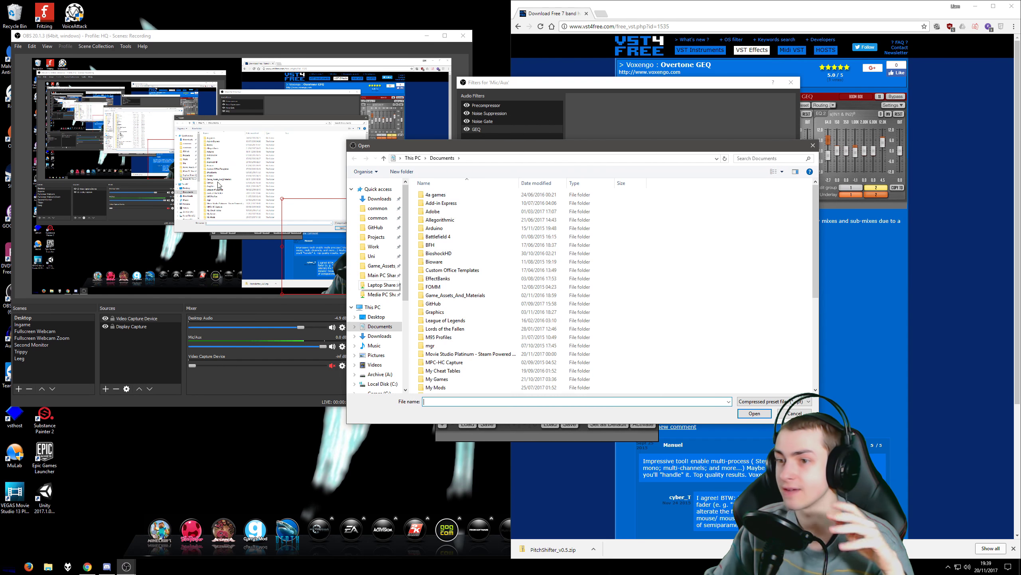
{"action": "left_click_drag", "start_coordinate": [814, 212], "coordinate": [813, 320]}
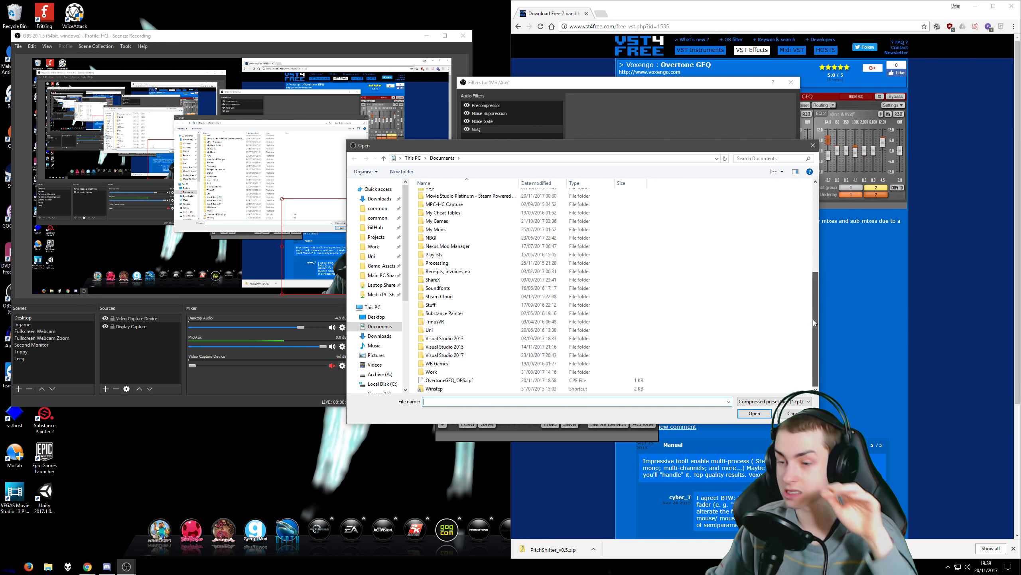
{"action": "double_click", "coordinate": [479, 383]}
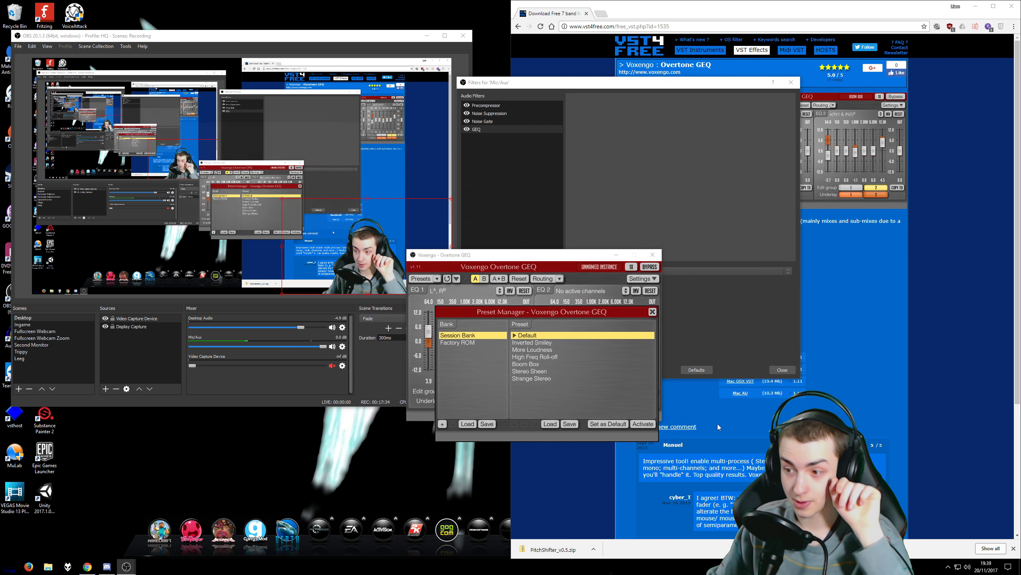
{"action": "left_click", "coordinate": [653, 311]}
{"action": "left_click", "coordinate": [652, 254]}
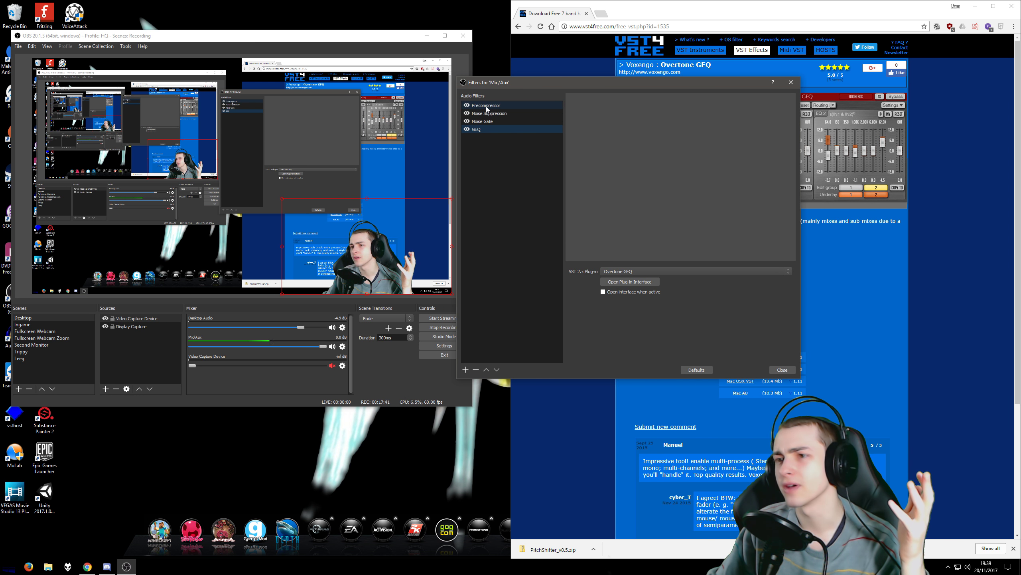
Review the settings of the Precompressor and Noise Gate filters, ending with Precompressor selected.
{"action": "left_click", "coordinate": [486, 106]}
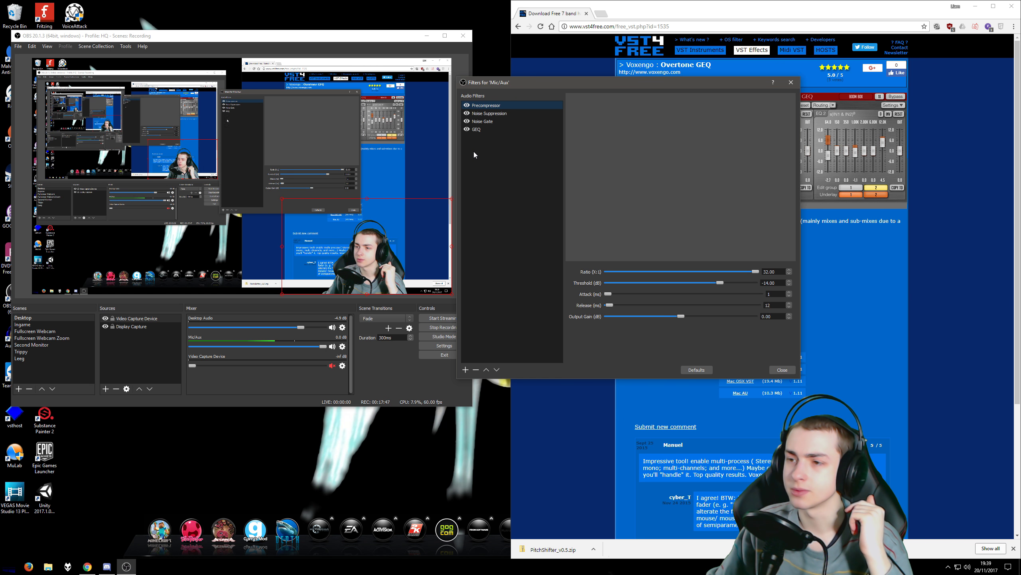
{"action": "left_click", "coordinate": [485, 121]}
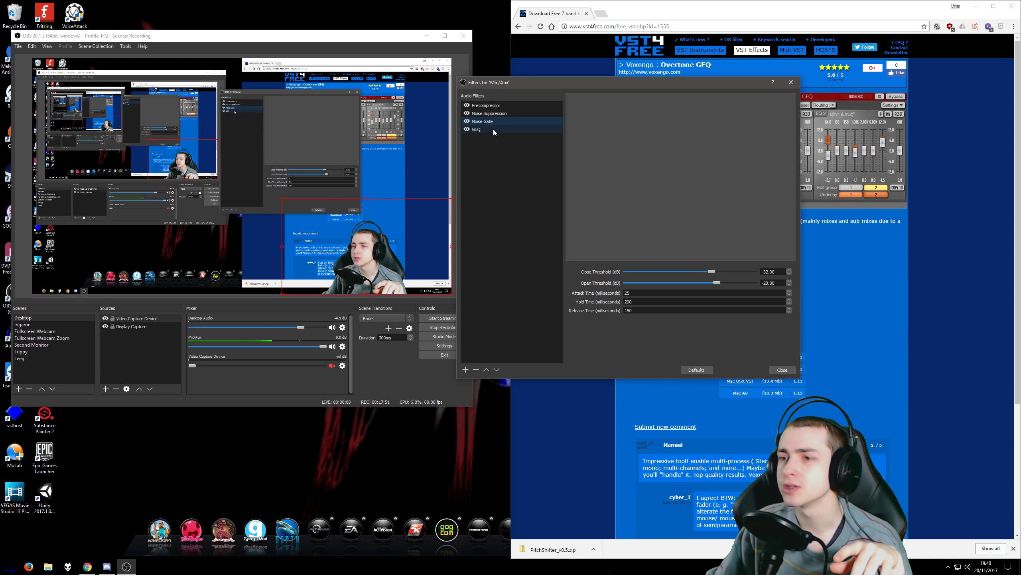
{"action": "key", "text": "Up"}
{"action": "key", "text": "Up"}
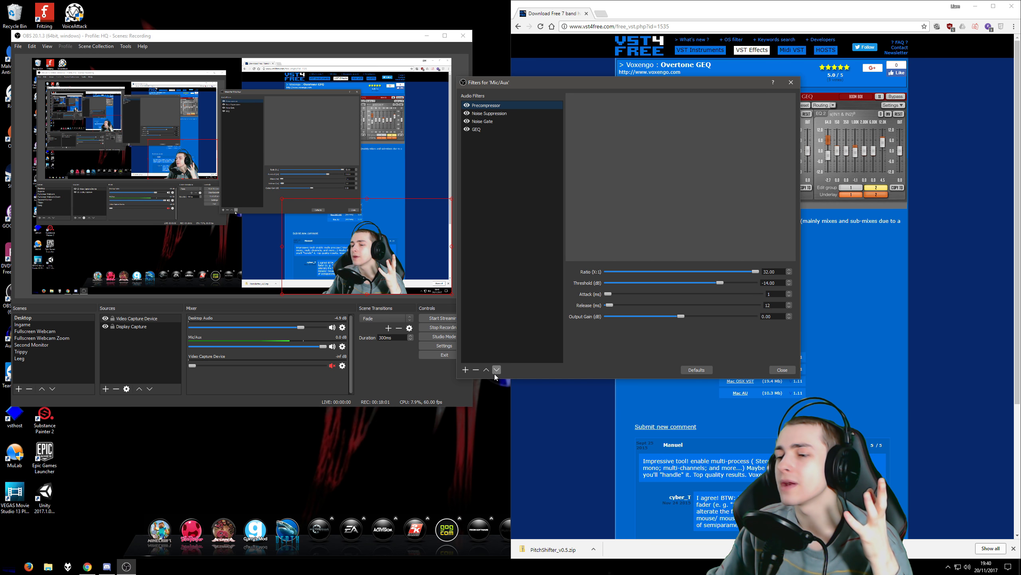
Move the Precompressor filter below Noise Suppression and restore it to first place in the filter order.
{"action": "left_click", "coordinate": [495, 373]}
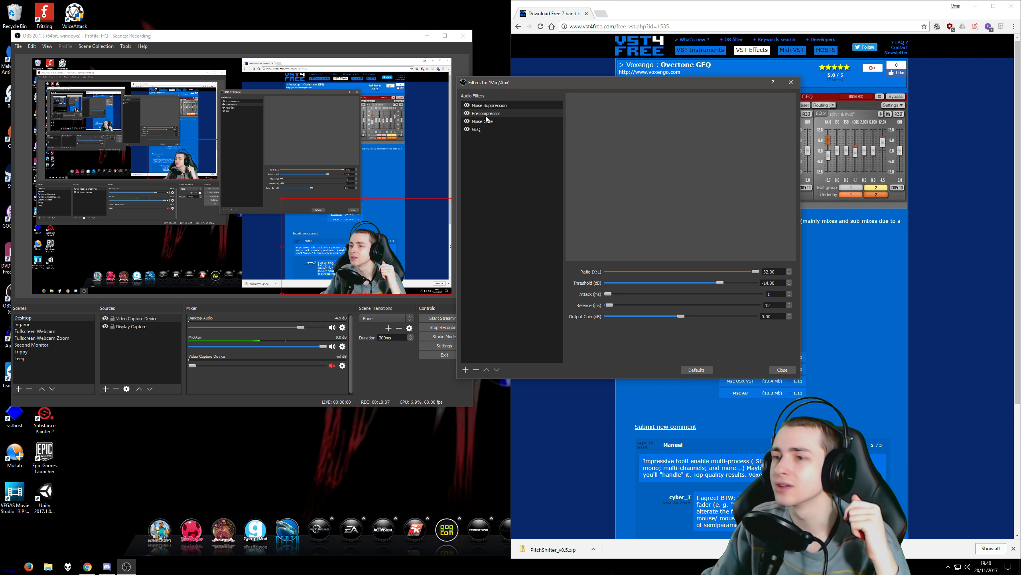
{"action": "left_click", "coordinate": [485, 114]}
{"action": "left_click", "coordinate": [486, 370]}
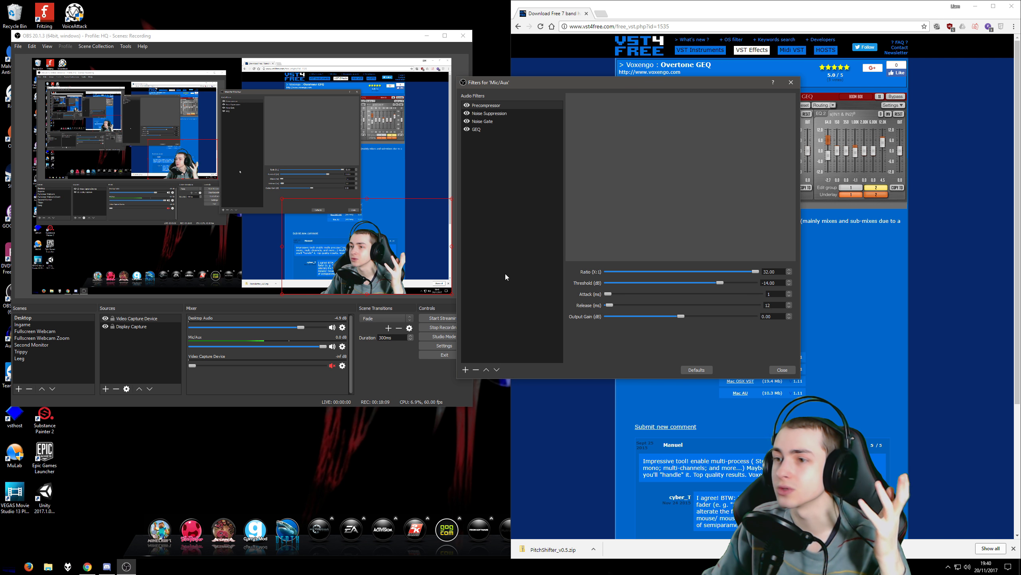
Open Advanced Audio Properties from the Mic/Aux source and move the window clear of the mixer.
{"action": "left_click", "coordinate": [342, 347]}
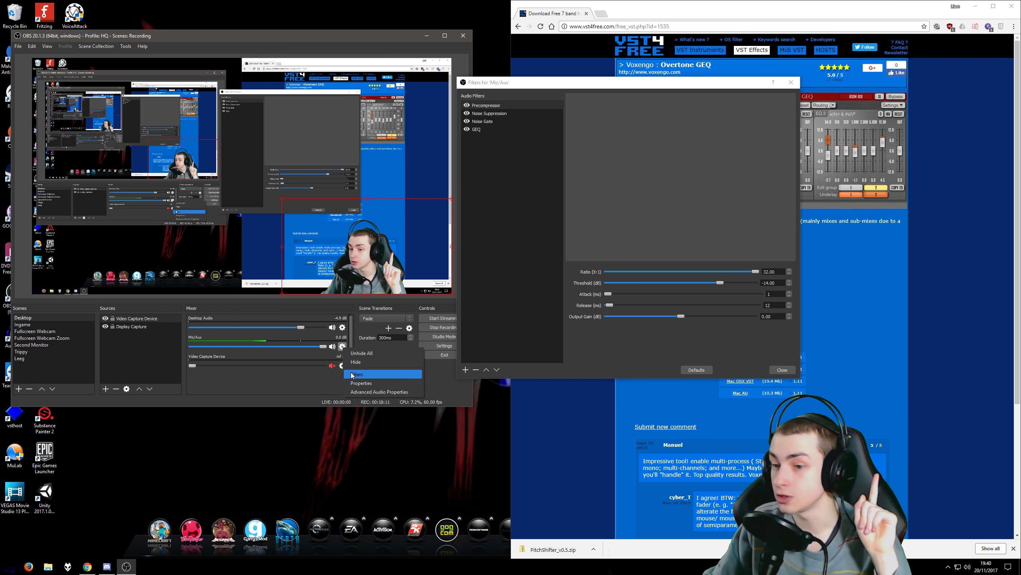
{"action": "left_click", "coordinate": [367, 391]}
{"action": "left_click_drag", "start_coordinate": [229, 150], "coordinate": [744, 140]}
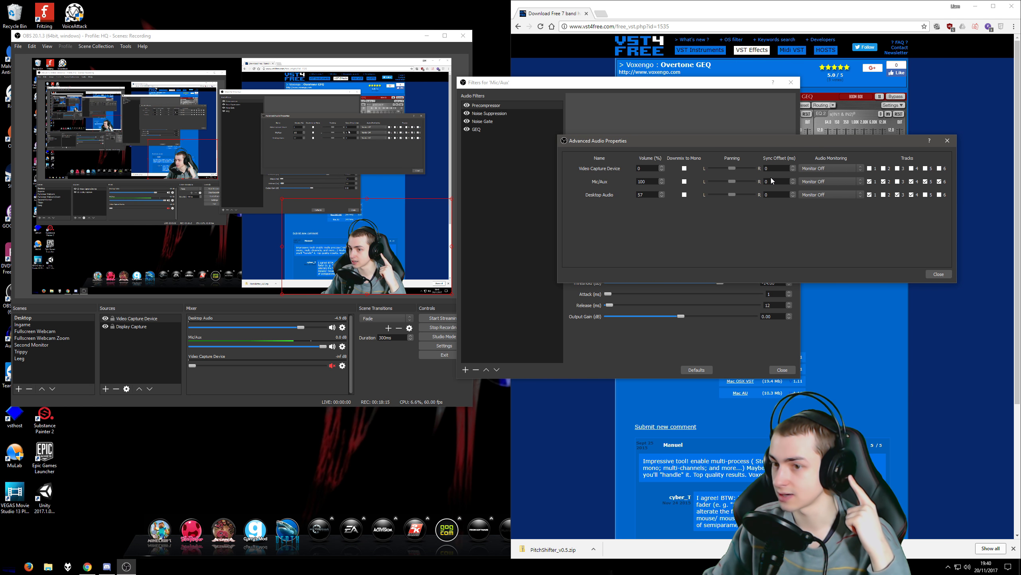
Check the audio monitoring options available for Mic/Aux, and close Advanced Audio Properties.
{"action": "left_click", "coordinate": [825, 182]}
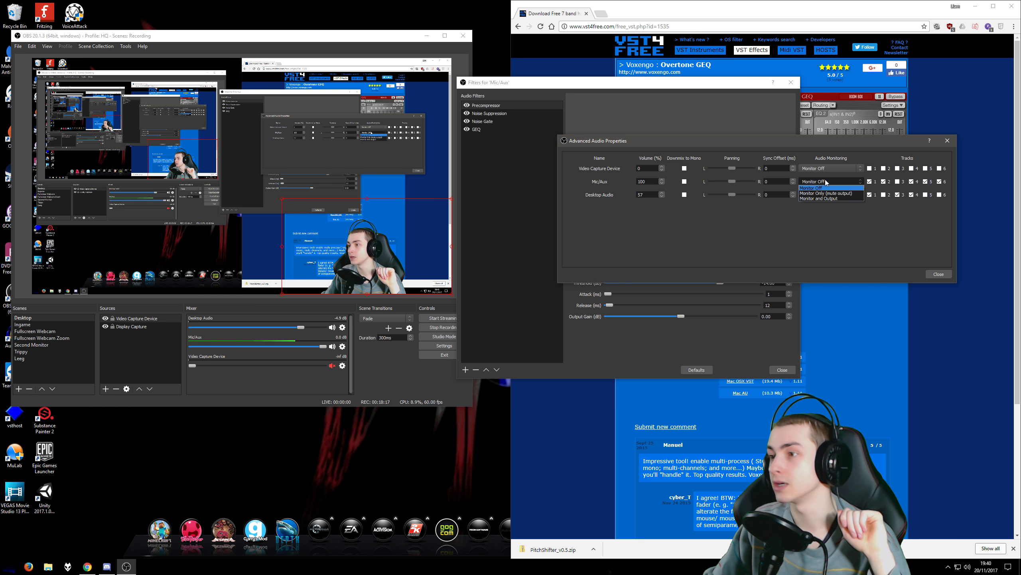
{"action": "left_click", "coordinate": [825, 181]}
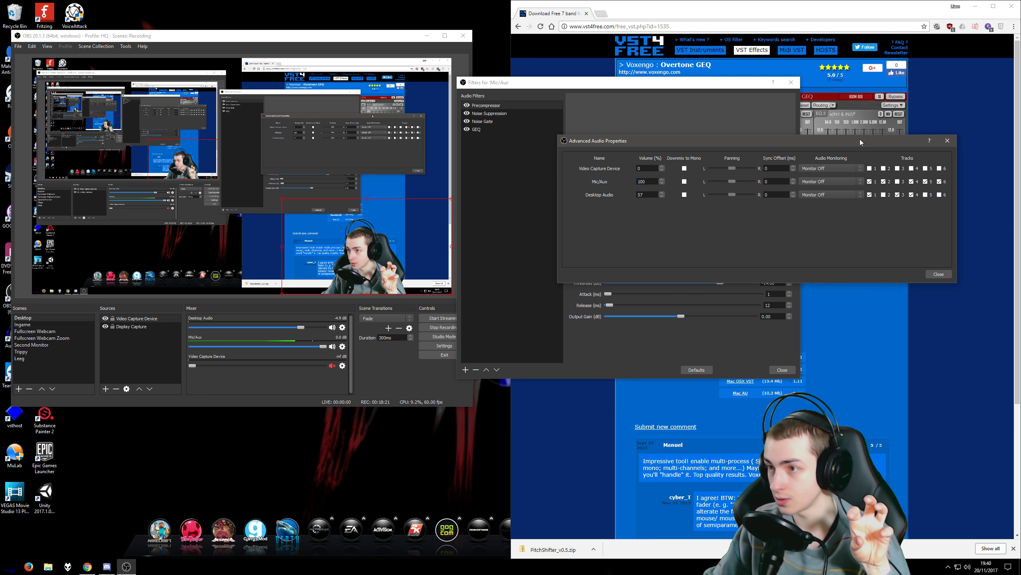
{"action": "left_click", "coordinate": [954, 143]}
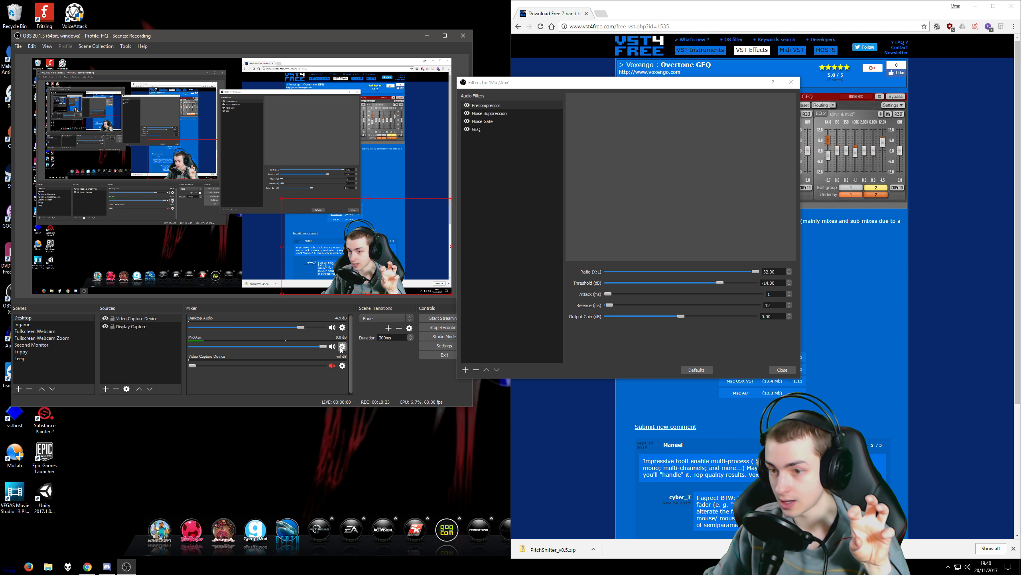
Reopen Advanced Audio Properties from Mic/Aux and try its audio monitoring on Monitor Only (mute output) followed by Monitor and Output.
{"action": "left_click", "coordinate": [342, 347]}
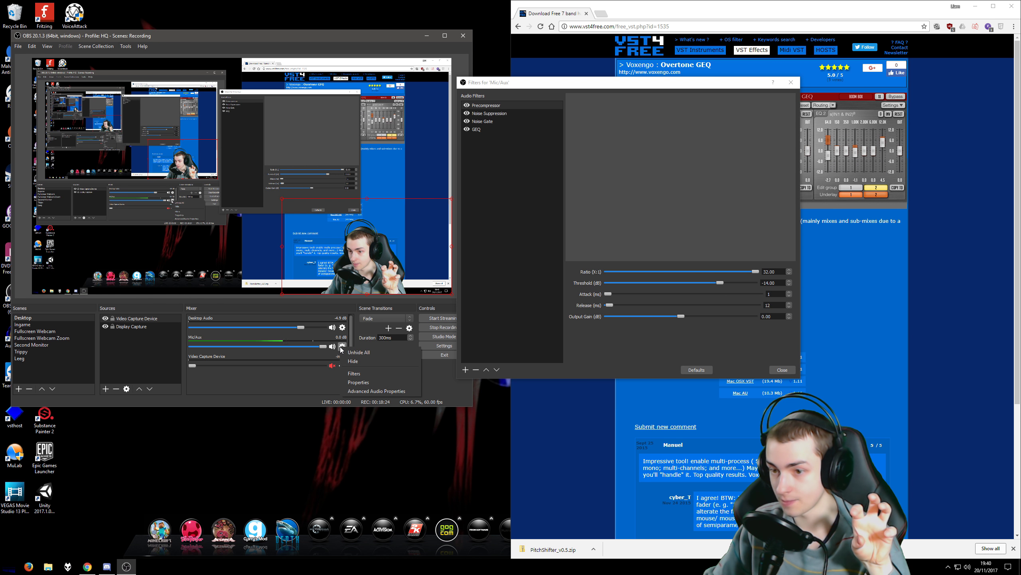
{"action": "left_click", "coordinate": [357, 393]}
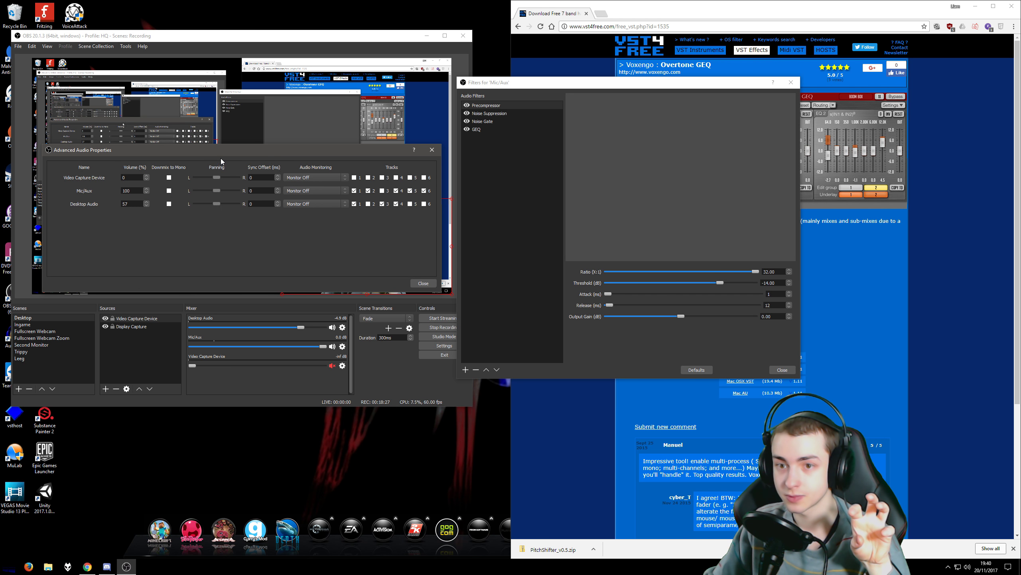
{"action": "left_click_drag", "start_coordinate": [220, 152], "coordinate": [480, 253]}
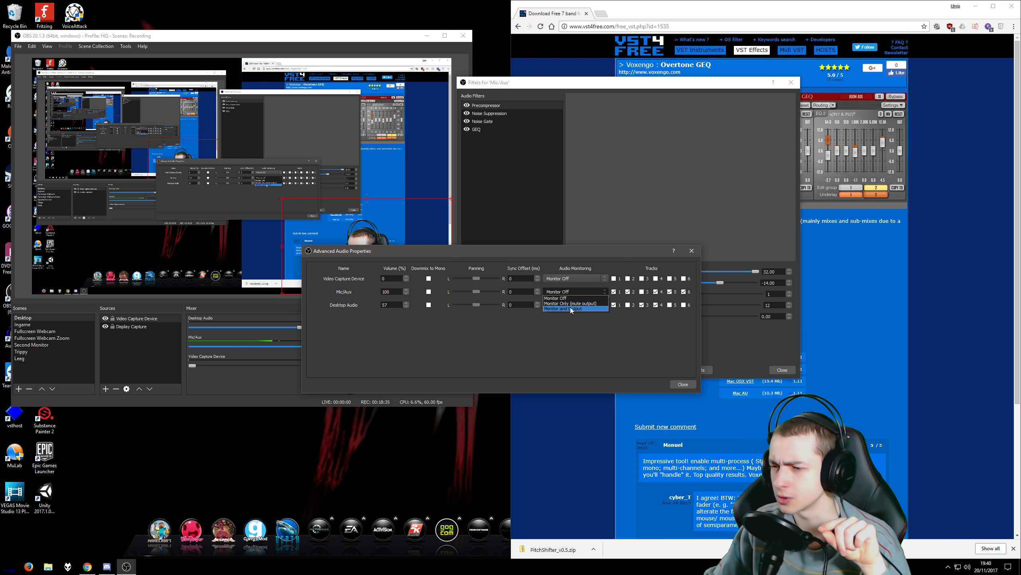
{"action": "left_click", "coordinate": [576, 303]}
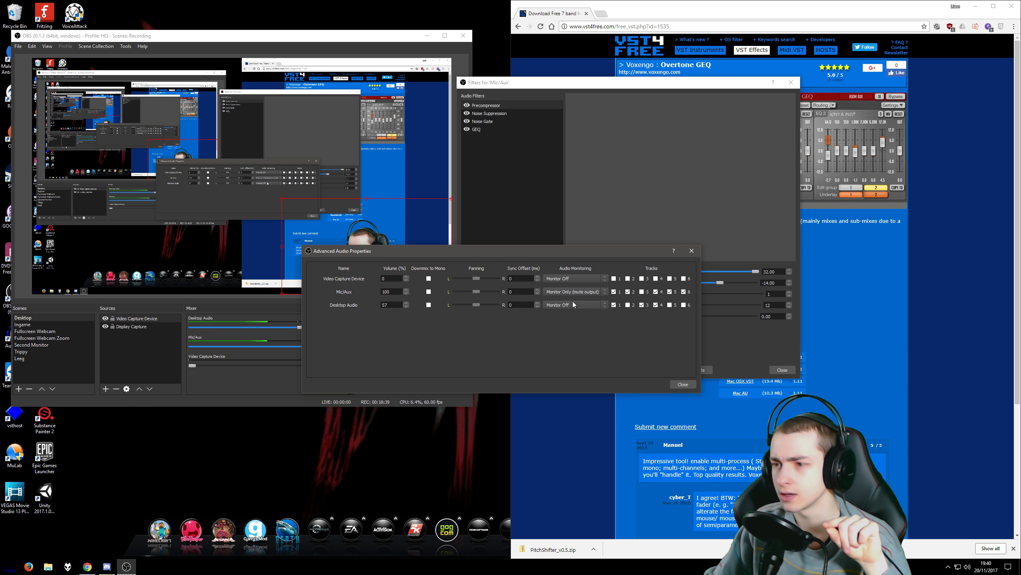
{"action": "left_click", "coordinate": [573, 292]}
{"action": "left_click", "coordinate": [556, 313]}
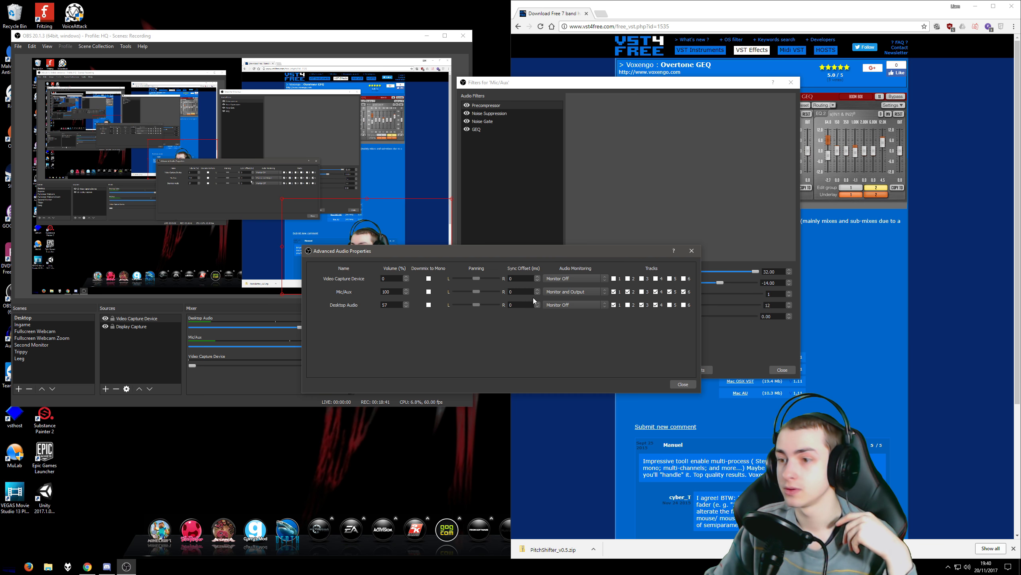
Set Mic/Aux audio monitoring back to Monitor Off and close Advanced Audio Properties.
{"action": "left_click_drag", "start_coordinate": [544, 251], "coordinate": [709, 258]}
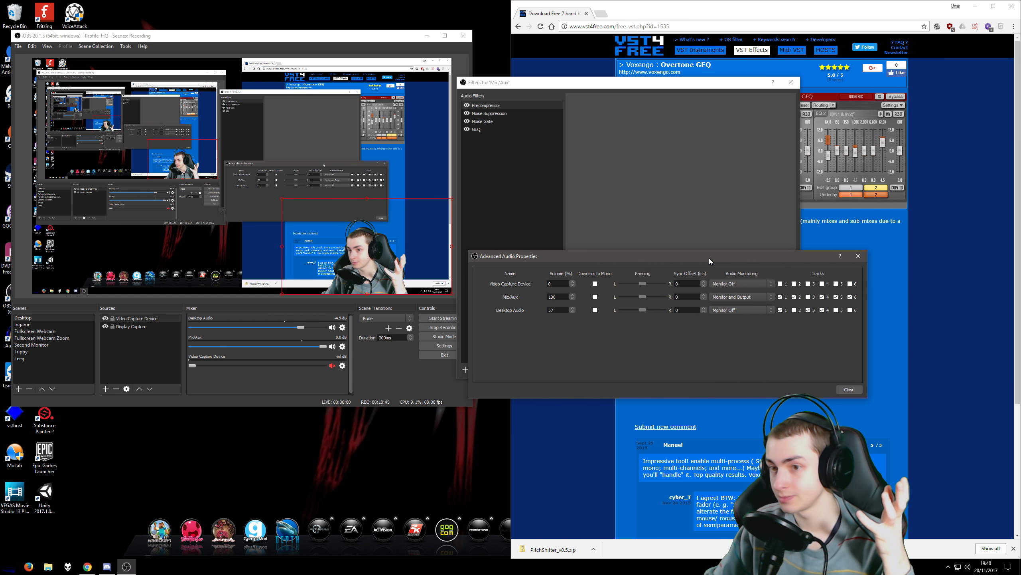
{"action": "left_click", "coordinate": [736, 296]}
{"action": "left_click", "coordinate": [726, 301]}
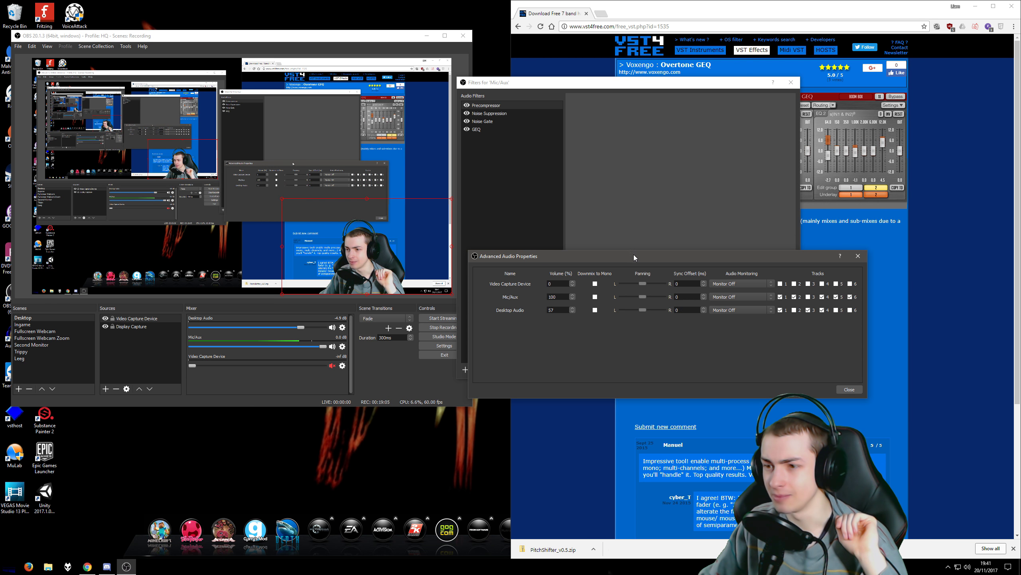
{"action": "left_click_drag", "start_coordinate": [633, 253], "coordinate": [590, 188]}
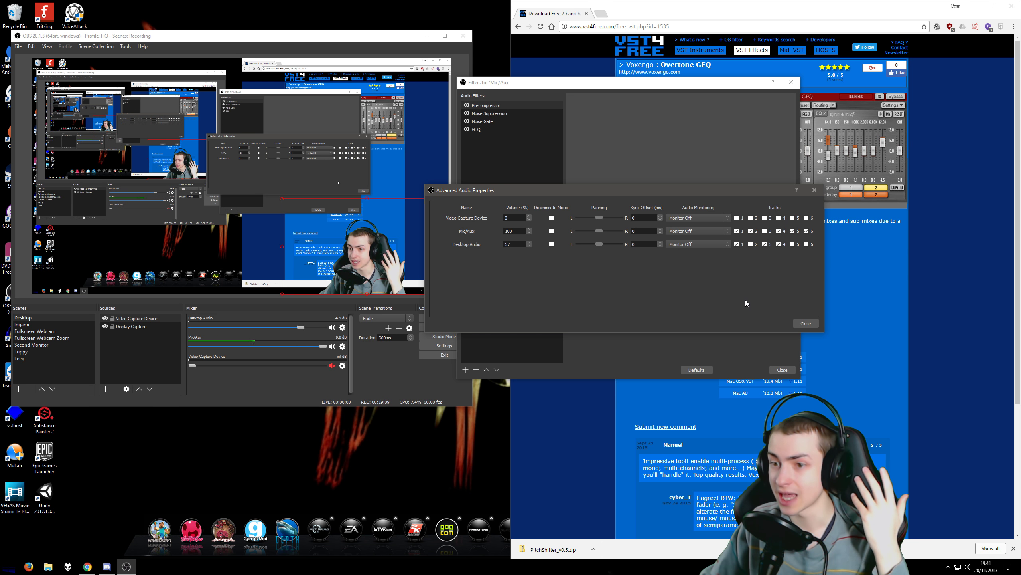
{"action": "left_click", "coordinate": [806, 323]}
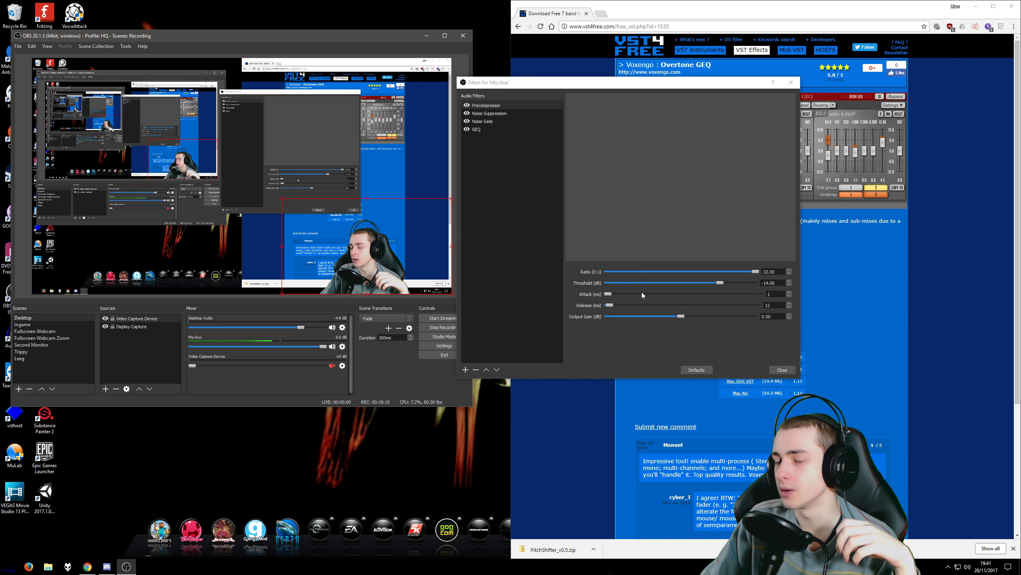
Add a VST 2.x Plug-in filter to Mic/Aux with the default name and check its plug-in choices.
{"action": "left_click", "coordinate": [489, 113]}
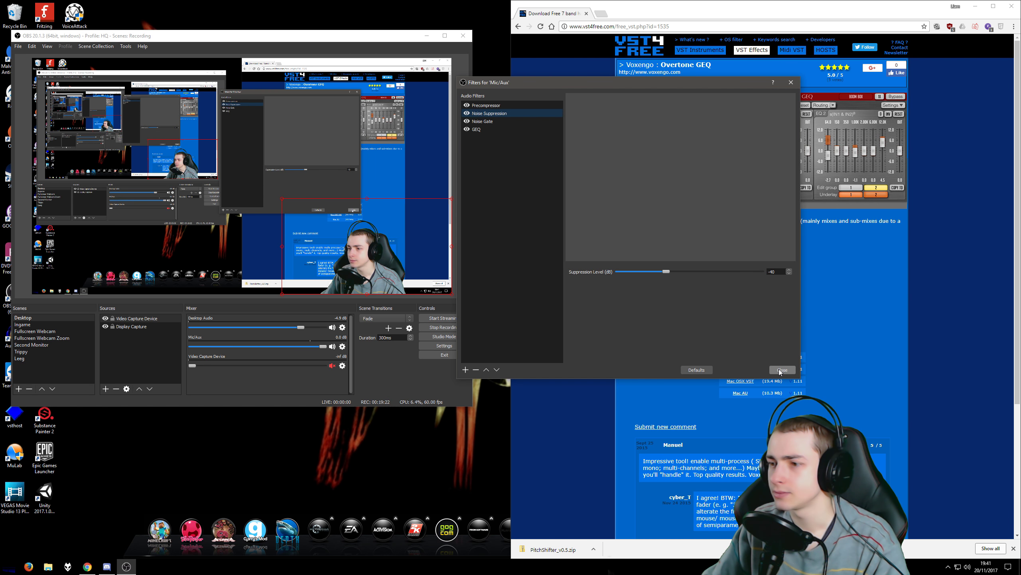
{"action": "right_click", "coordinate": [473, 182]}
{"action": "mouse_move", "coordinate": [488, 188]}
{"action": "left_click", "coordinate": [523, 223]}
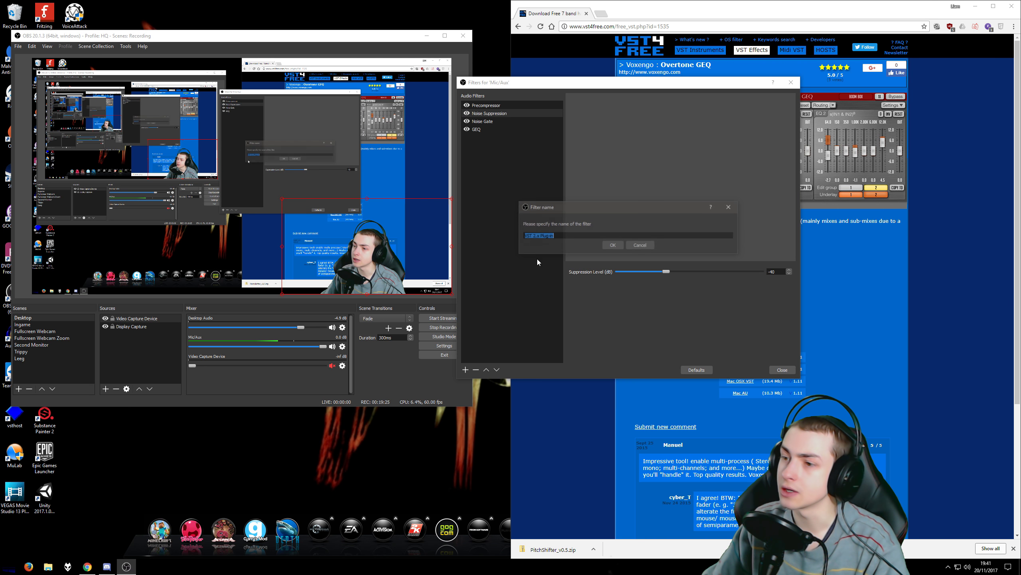
{"action": "left_click", "coordinate": [613, 245]}
{"action": "left_click", "coordinate": [651, 271]}
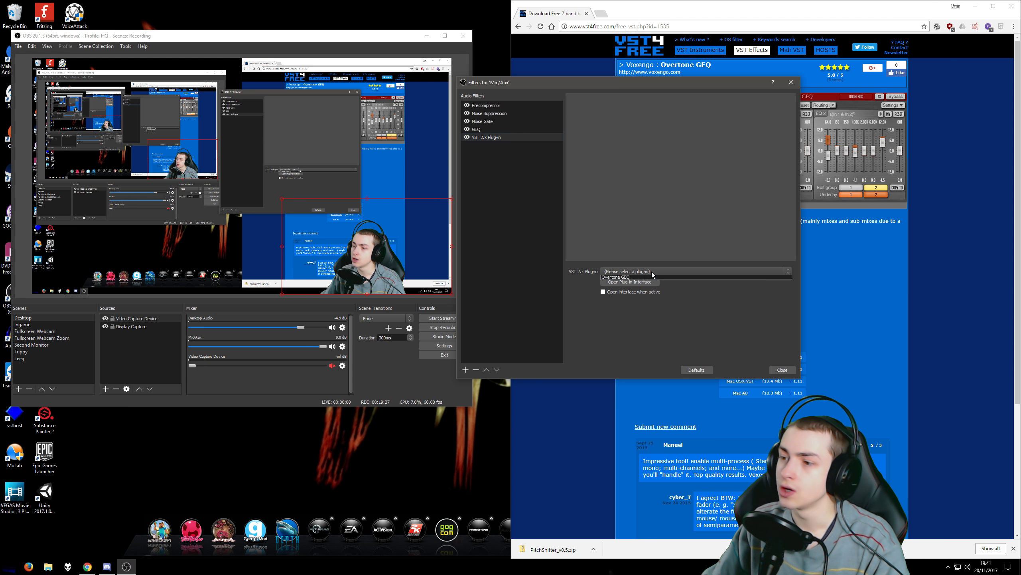
{"action": "left_click", "coordinate": [515, 244]}
Move the Filters window clear of the Chrome page and open the VST Effects section of VST4Free.
{"action": "left_click", "coordinate": [655, 66]}
{"action": "left_click", "coordinate": [503, 84]}
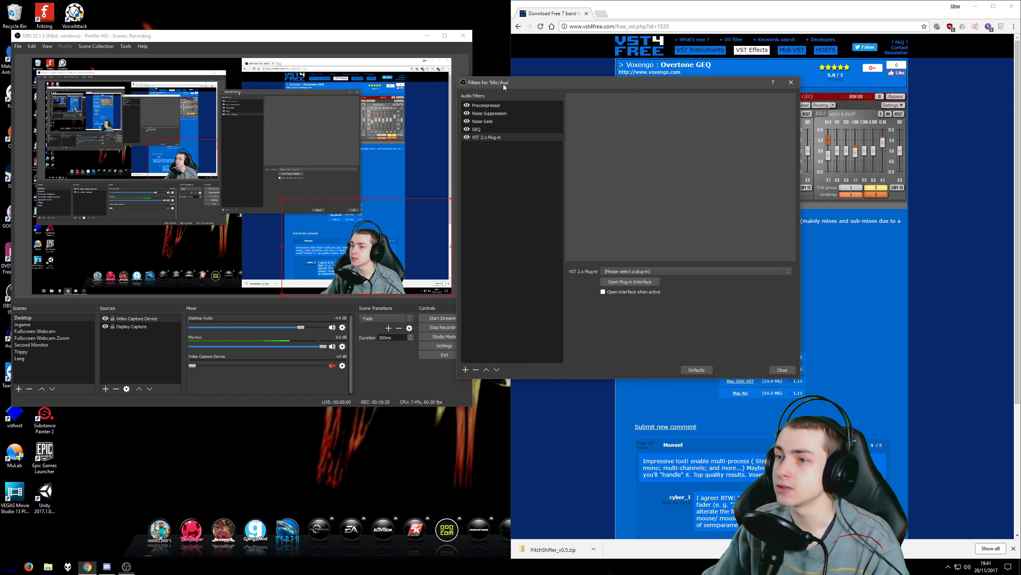
{"action": "left_click_drag", "start_coordinate": [503, 84], "coordinate": [382, 90]}
{"action": "left_click", "coordinate": [524, 140]}
{"action": "key", "text": "ctrl+l"}
{"action": "left_click", "coordinate": [524, 140]}
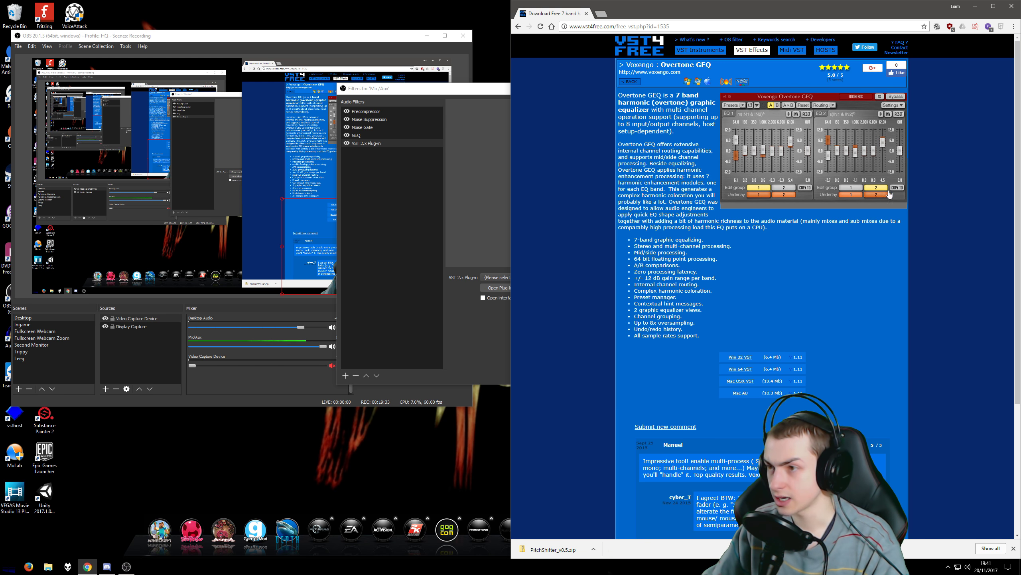
{"action": "left_click", "coordinate": [757, 49]}
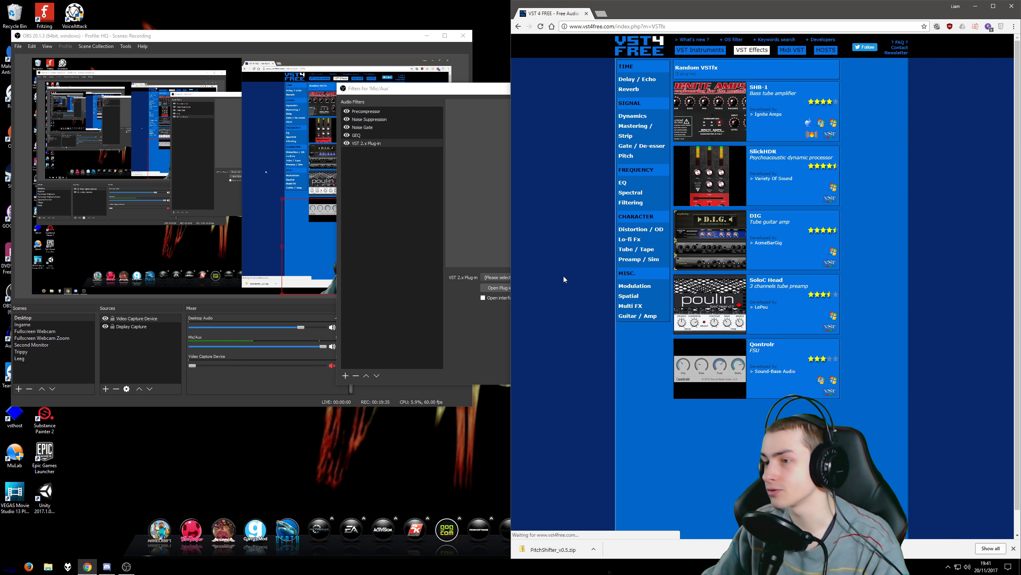
Bring the Mic/Aux Filters window back beside the OBS preview and review the plug-ins offered for the VST 2.x filter.
{"action": "left_click_drag", "start_coordinate": [466, 88], "coordinate": [595, 60]}
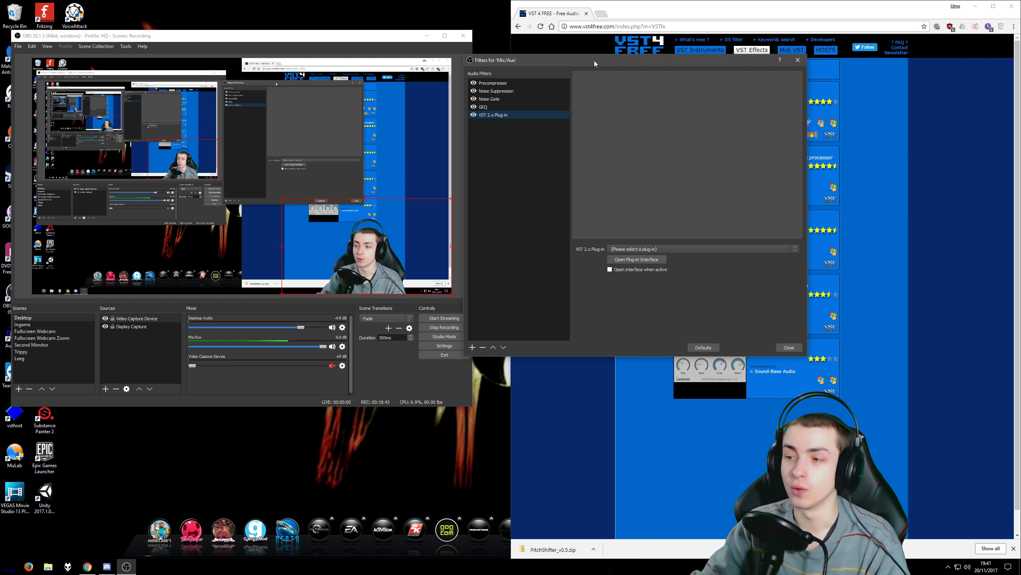
{"action": "left_click_drag", "start_coordinate": [556, 59], "coordinate": [549, 52]}
{"action": "left_click", "coordinate": [637, 240]}
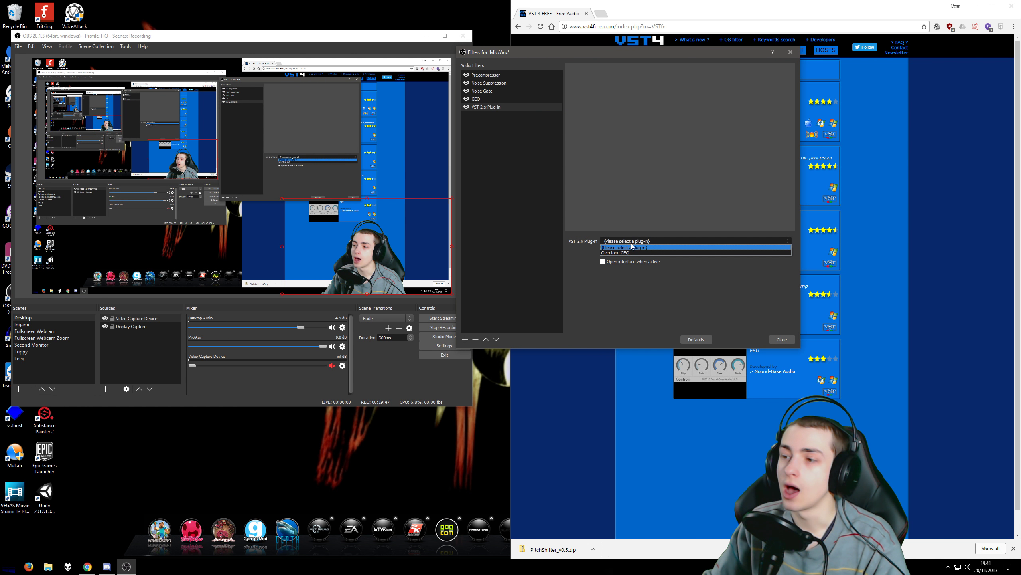
{"action": "left_click", "coordinate": [637, 240]}
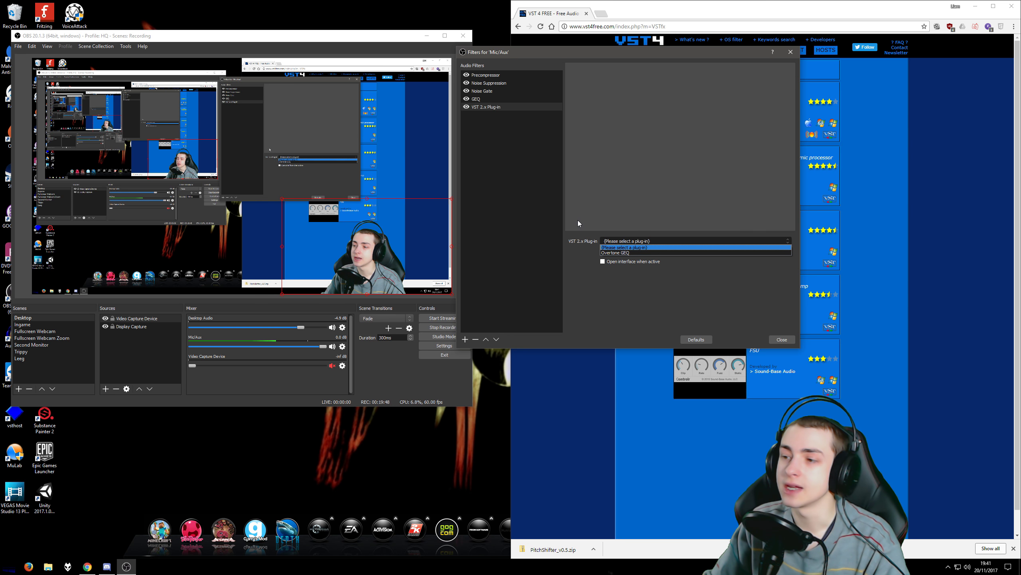
Remove the VST 2.x Plug-in filter from Mic/Aux and confirm the removal.
{"action": "right_click", "coordinate": [480, 107]}
{"action": "left_click", "coordinate": [497, 135]}
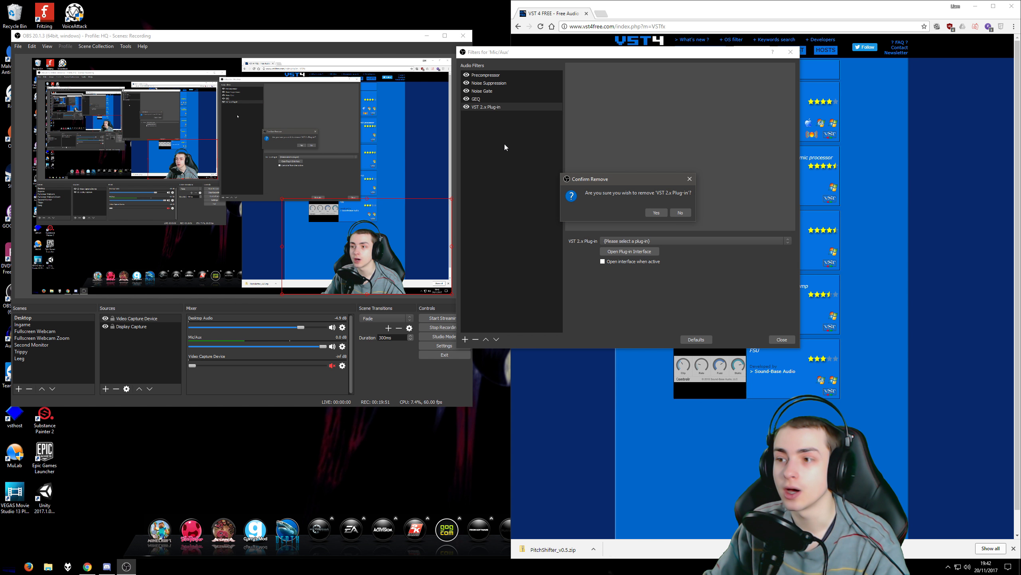
{"action": "left_click", "coordinate": [656, 214]}
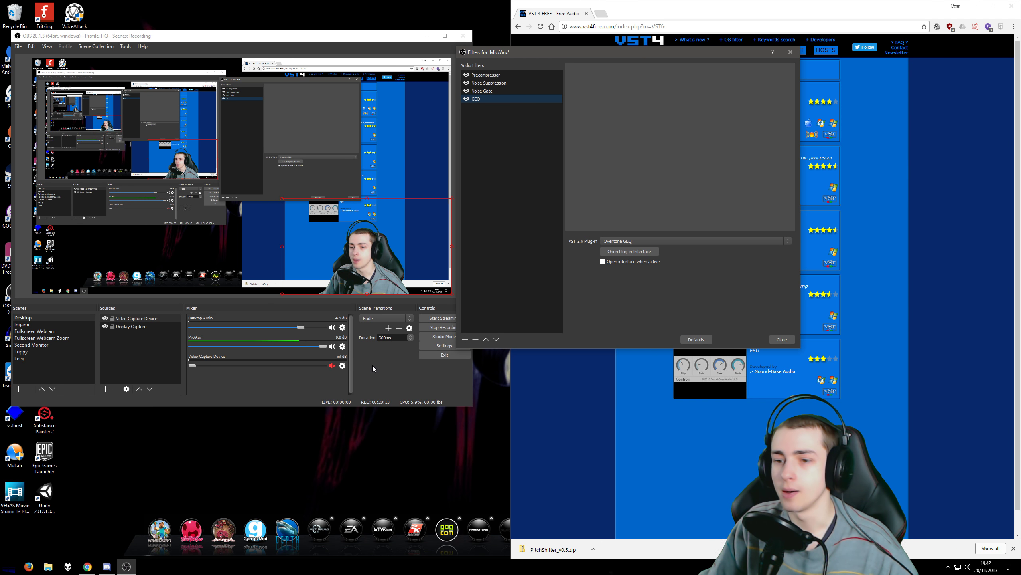
Clear the source selection, close the Mic/Aux Filters window and stop the recording.
{"action": "left_click", "coordinate": [190, 361]}
{"action": "left_click", "coordinate": [133, 356]}
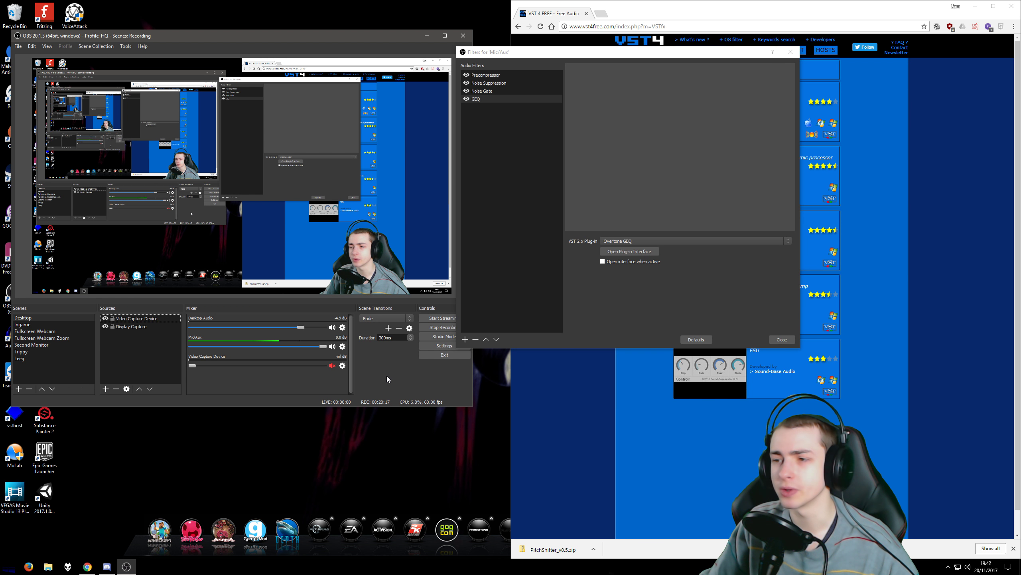
{"action": "left_click", "coordinate": [782, 339]}
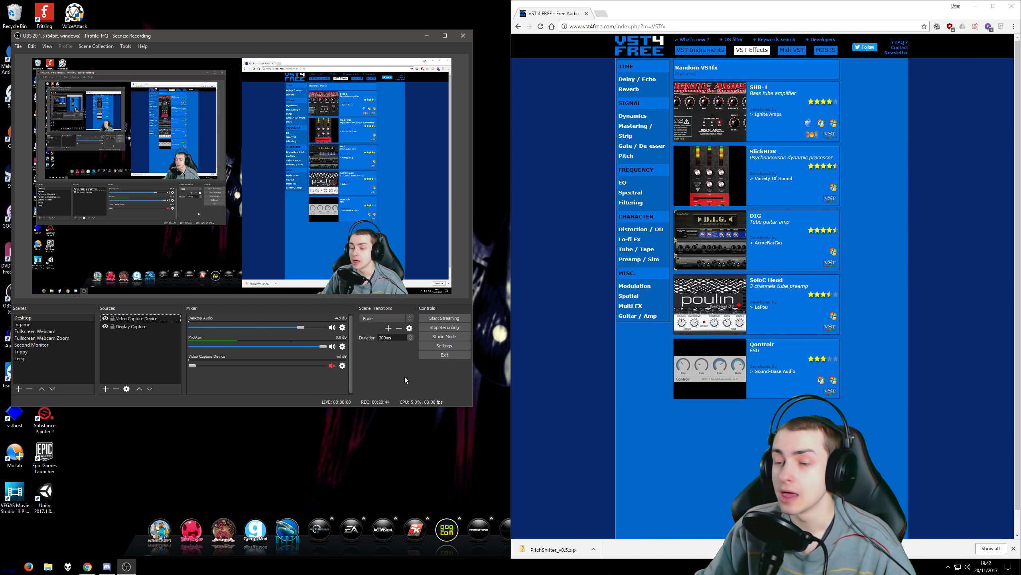
{"action": "left_click", "coordinate": [454, 329]}
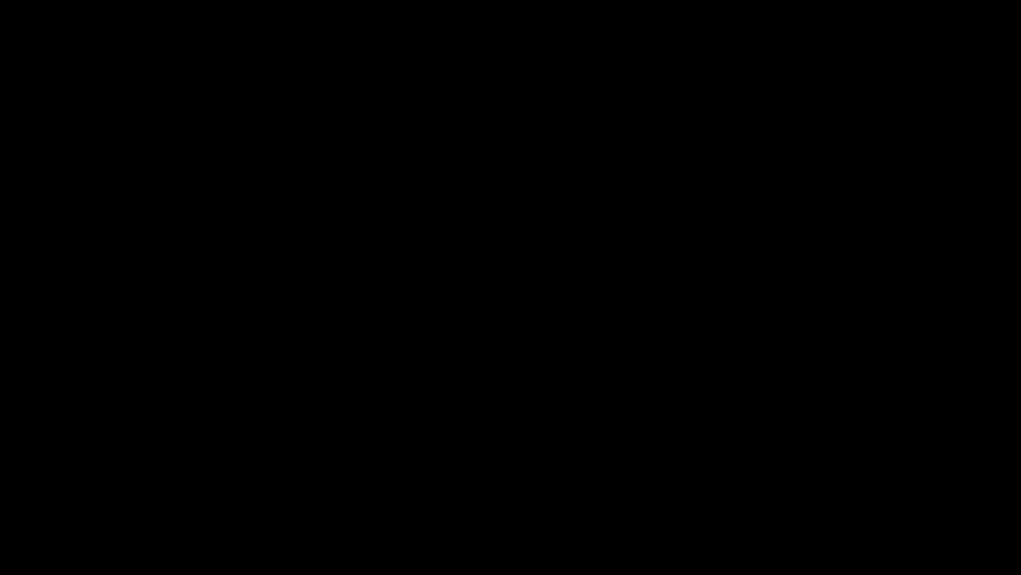